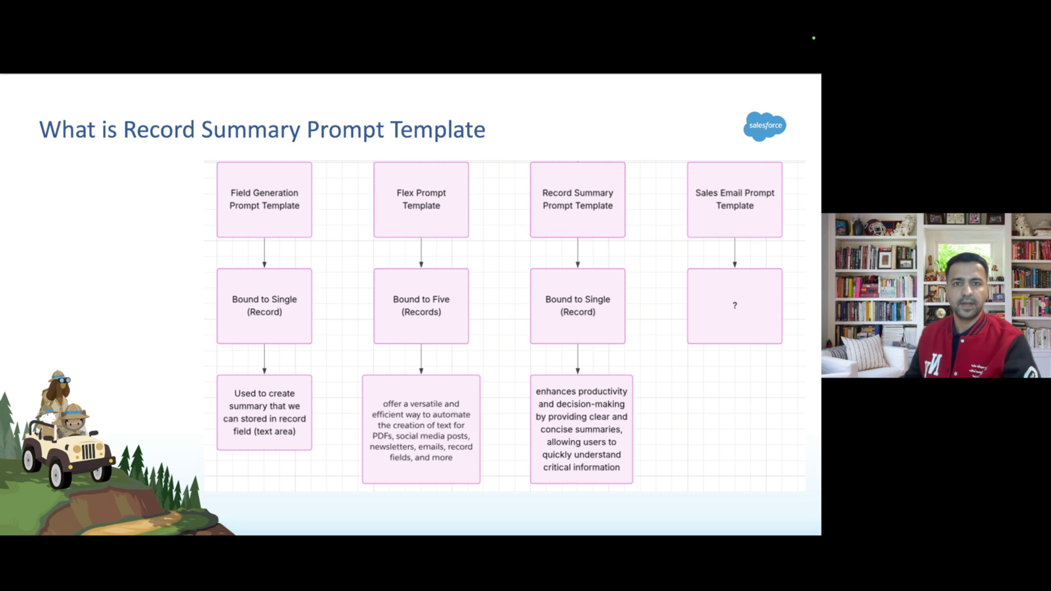
Open Prompt Builder from Salesforce Setup using Quick Find 'prompt b'.
key(super+Tab)
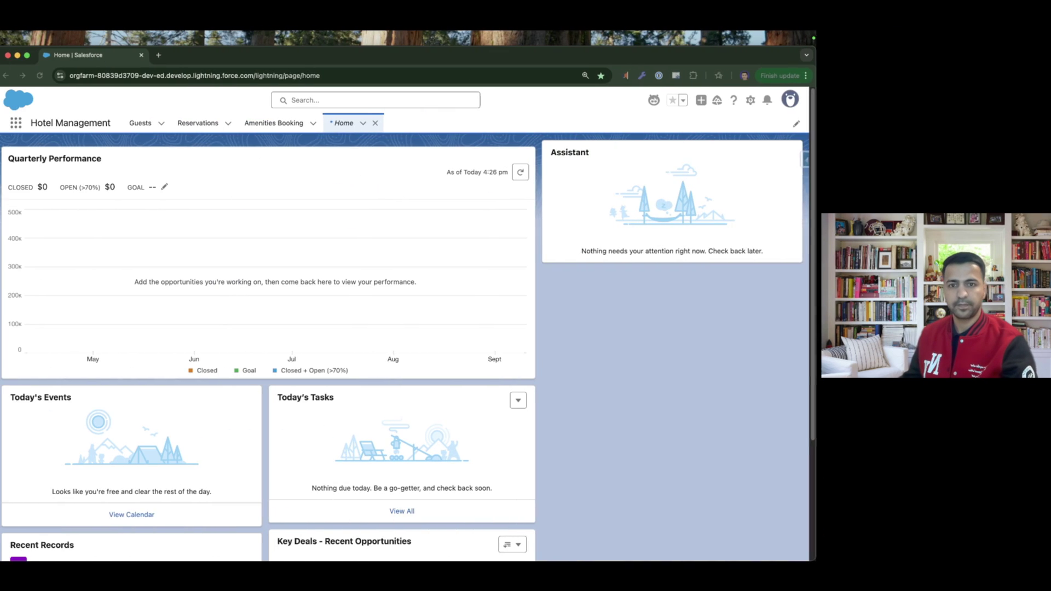
click(755, 99)
click(734, 159)
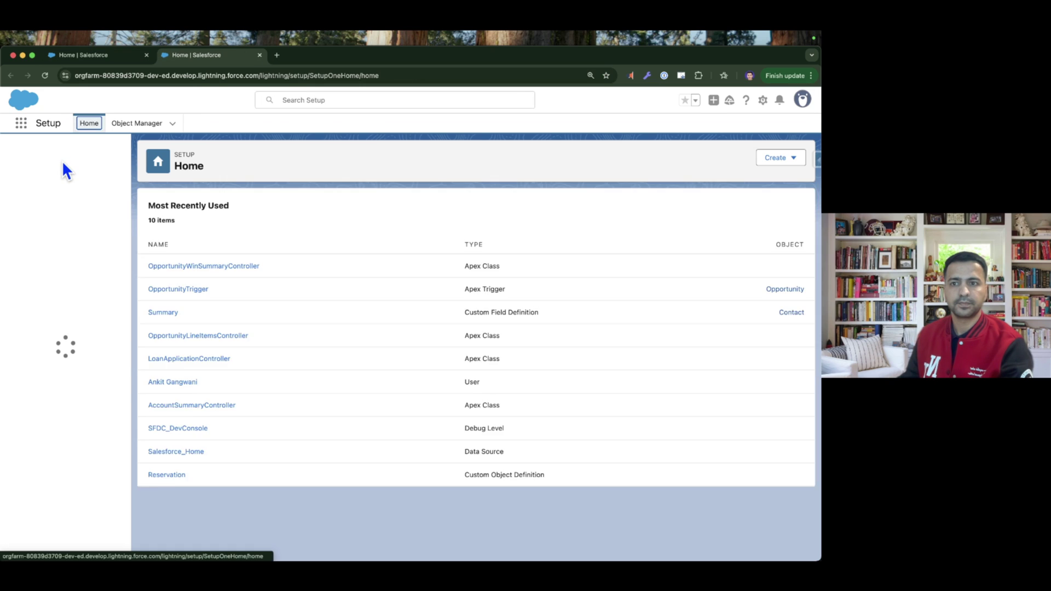
click(59, 153)
text(prompt b)
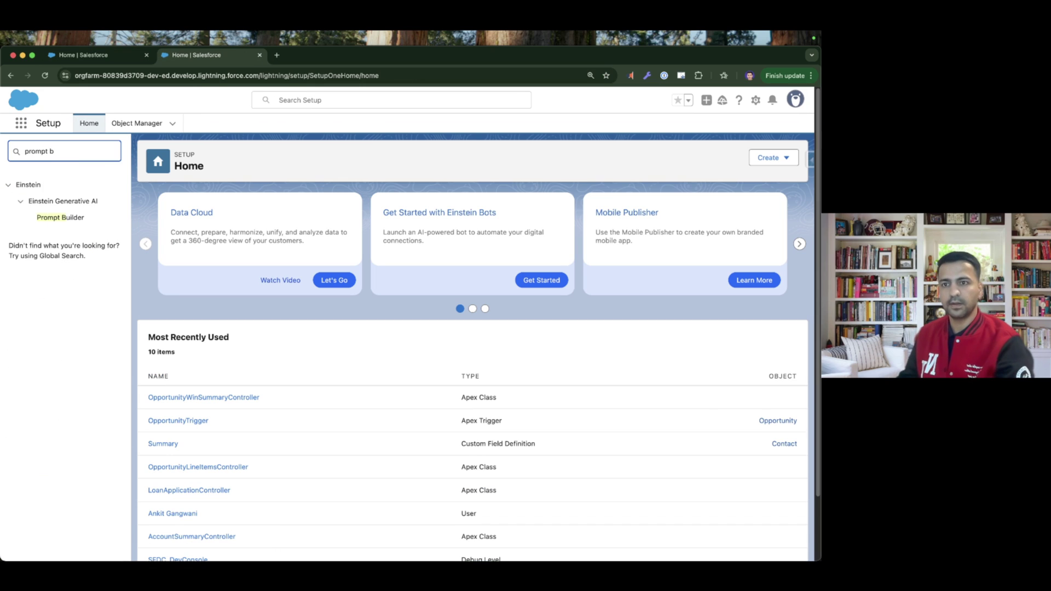
click(73, 218)
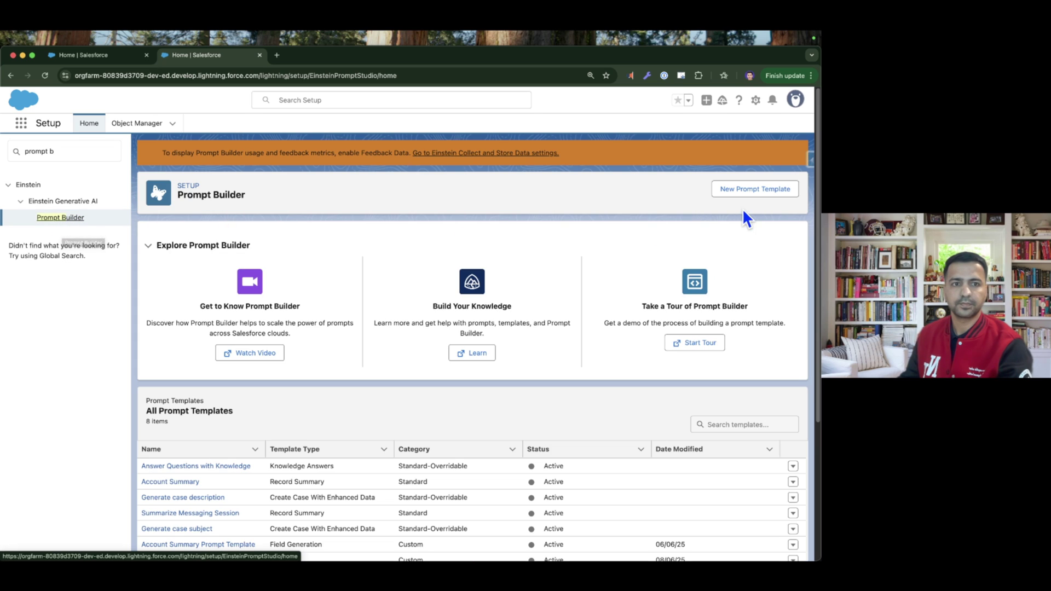
Start a new prompt template of type Record Summary, then return to the slides.
click(754, 190)
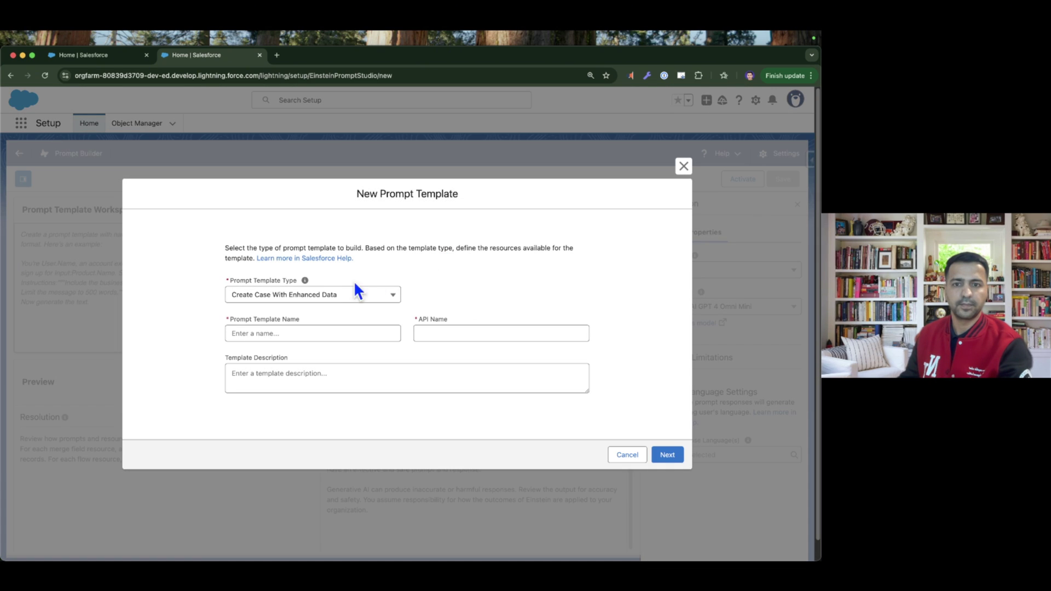
click(314, 294)
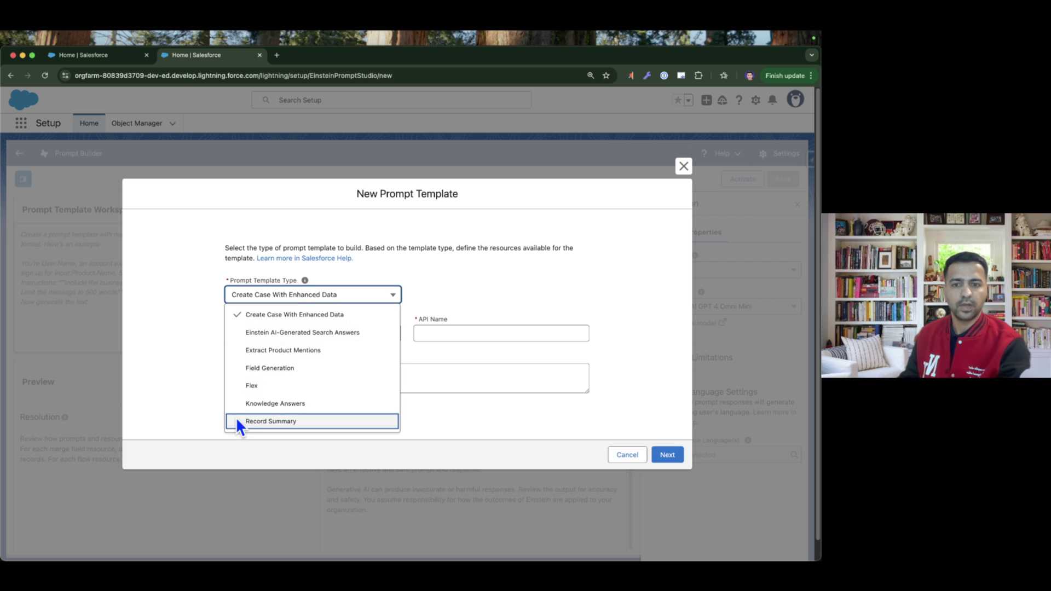
click(300, 421)
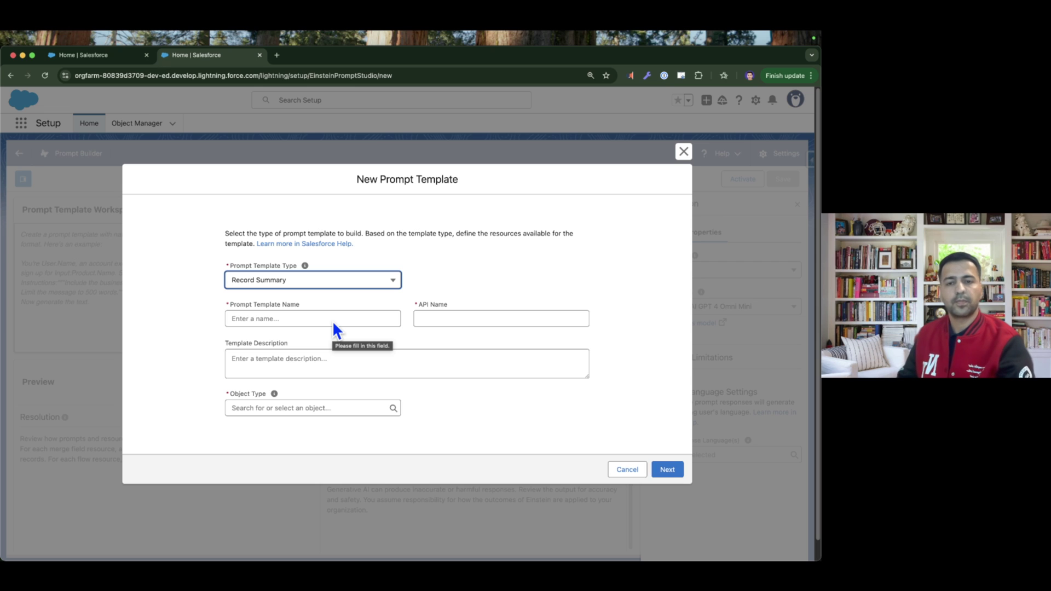
key(ctrl+Right)
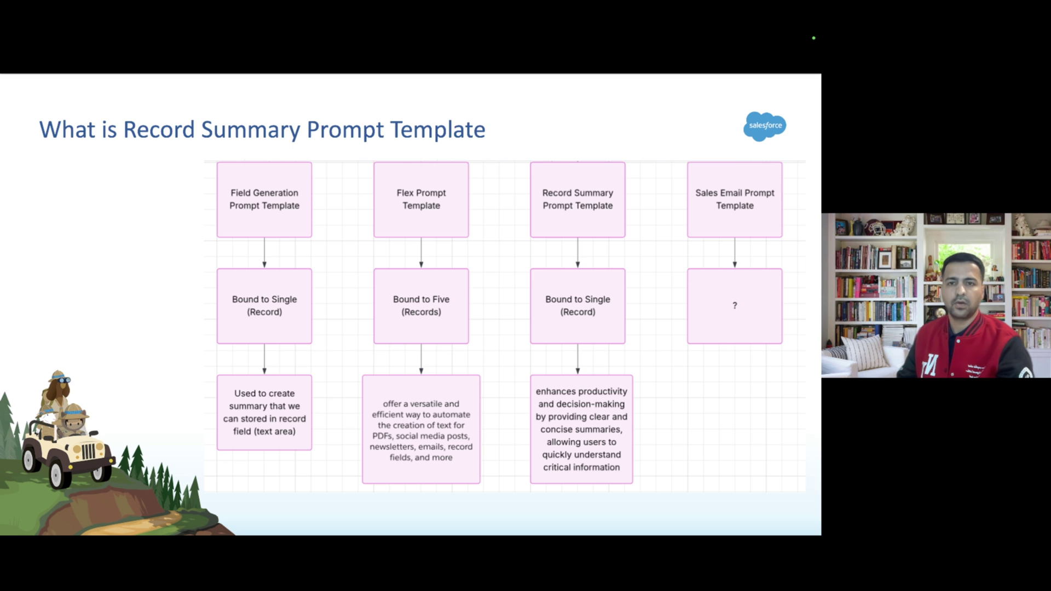
Advance to the episode-list slide and return to the New Prompt Template dialog.
key(Right)
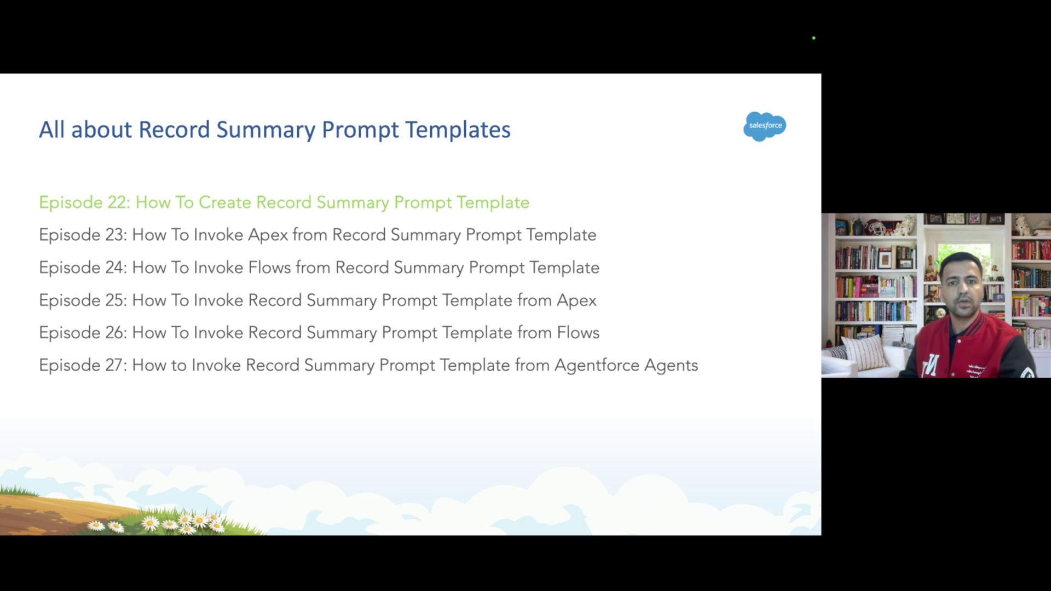
key(ctrl+Left)
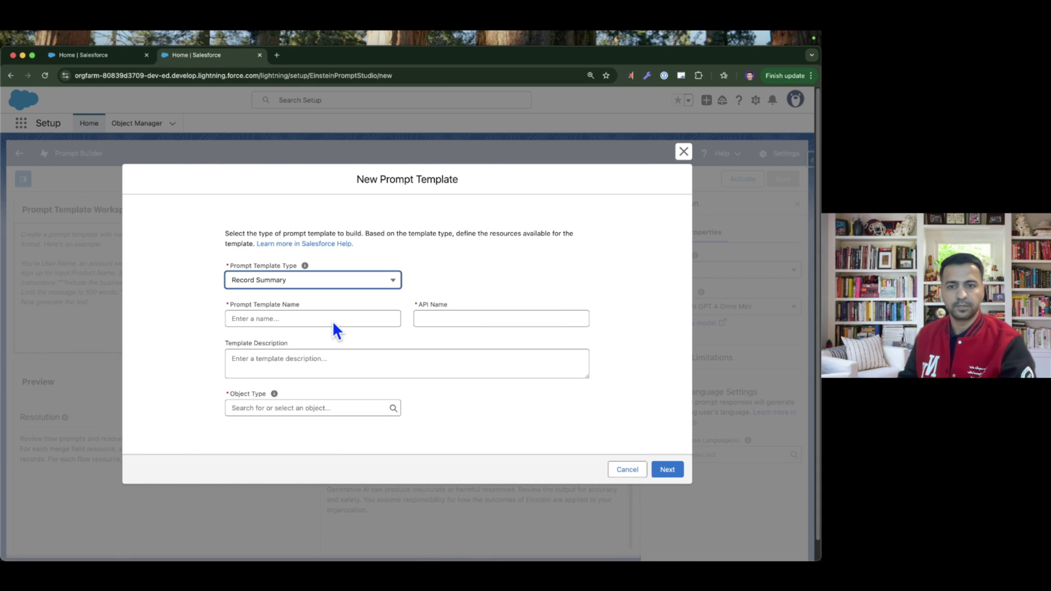
Name the template 'Account Summary RSPT', set Object Type to Account, and create it.
click(329, 316)
text(Account Summary)
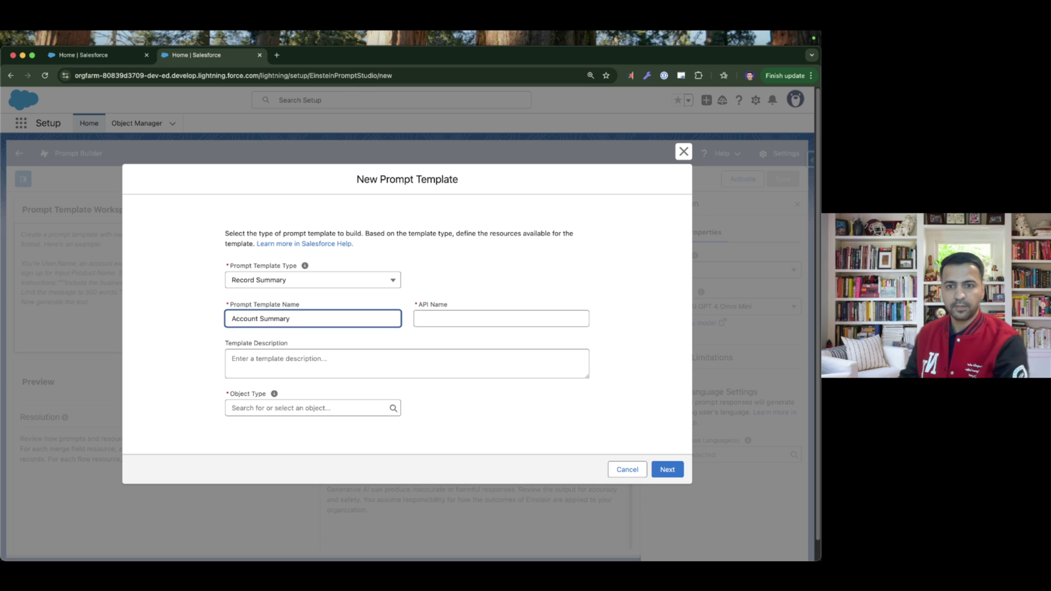
text( RSPT)
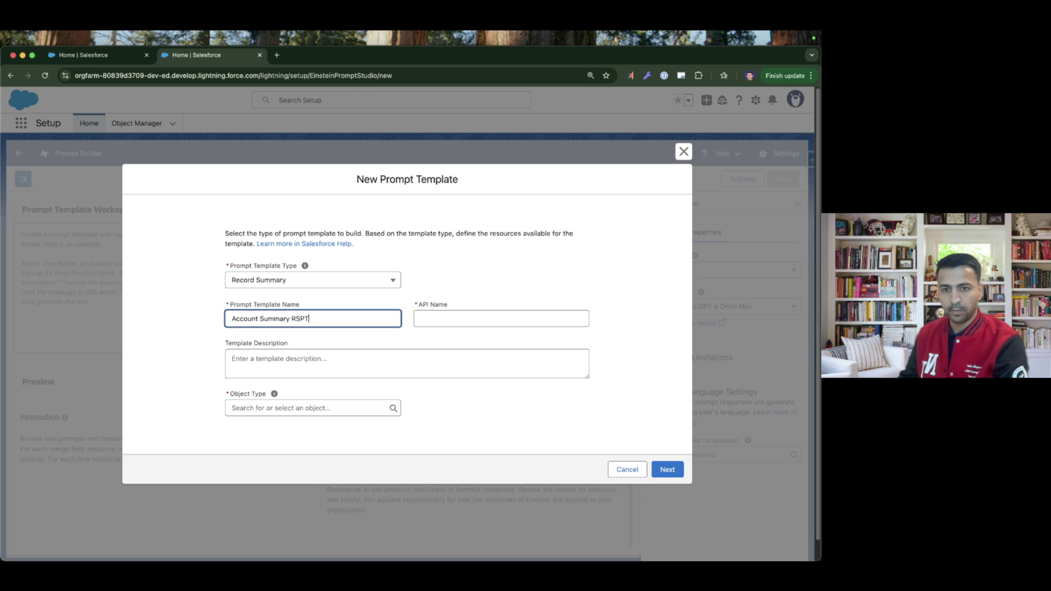
key(Tab)
click(287, 404)
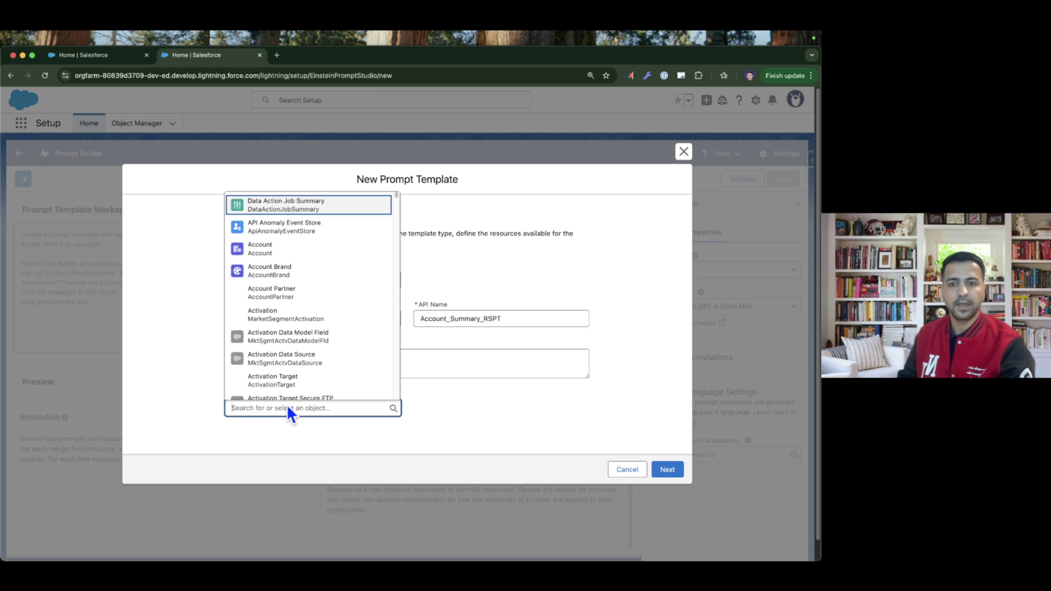
click(264, 251)
click(420, 419)
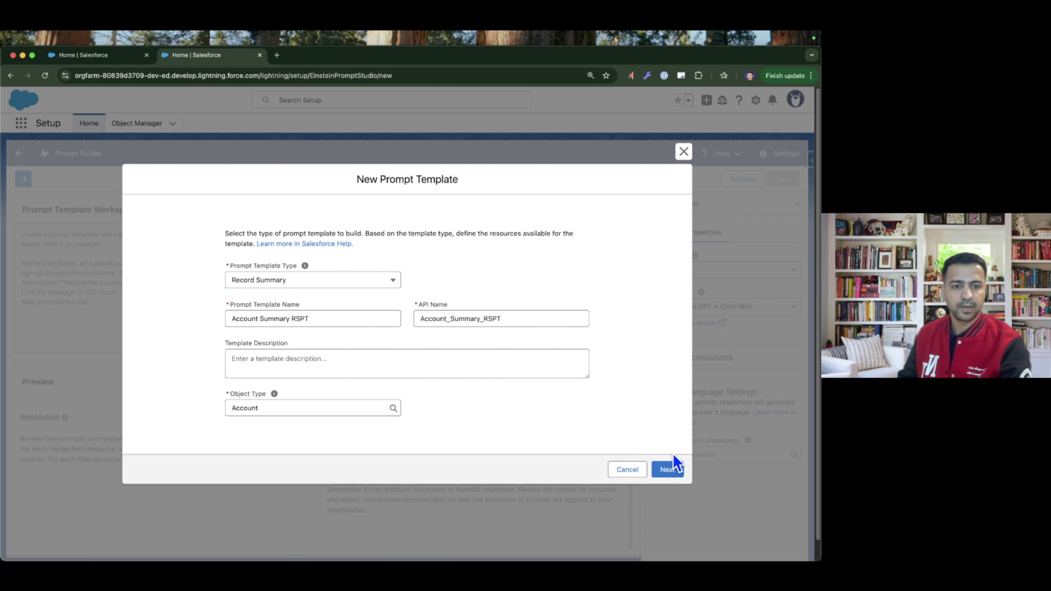
click(672, 468)
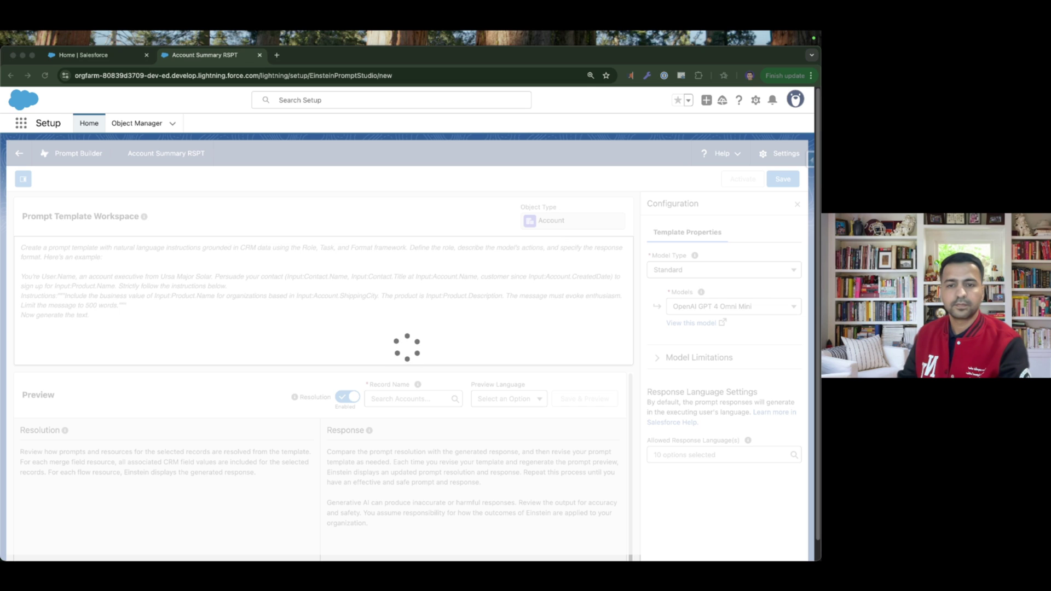
click(334, 287)
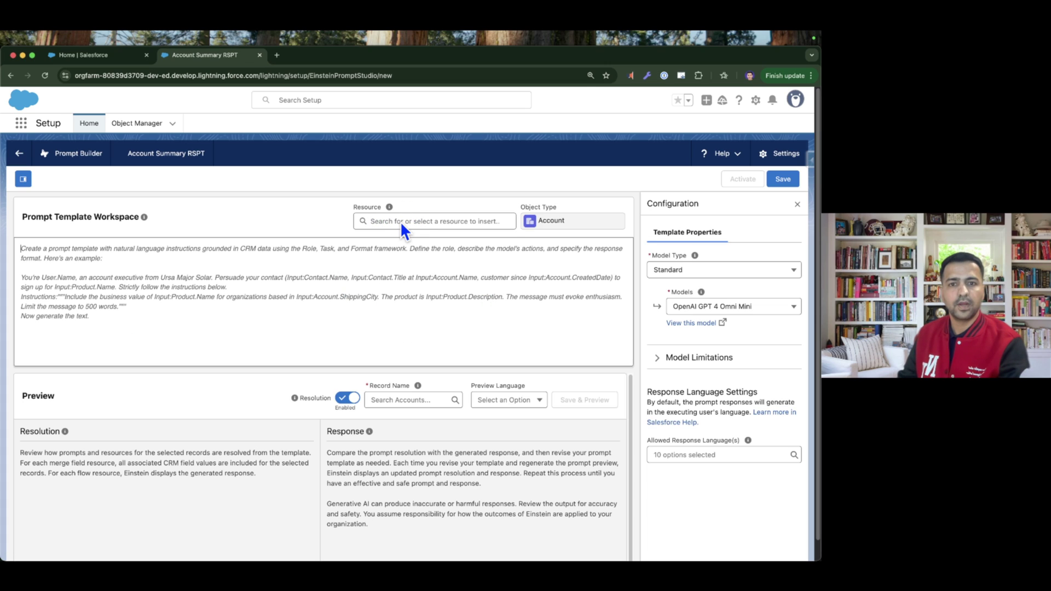
click(400, 221)
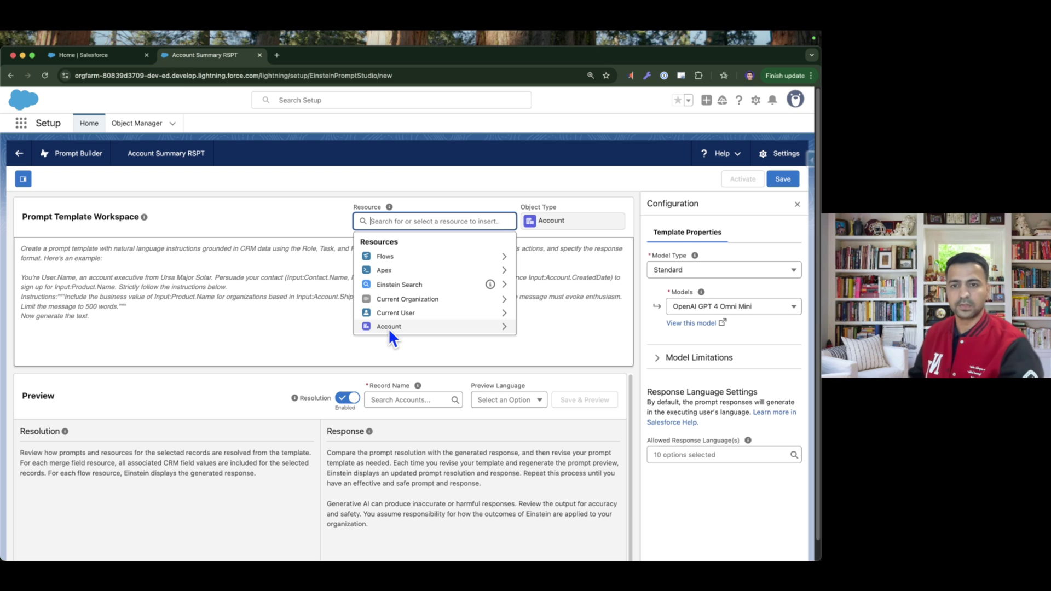
click(180, 270)
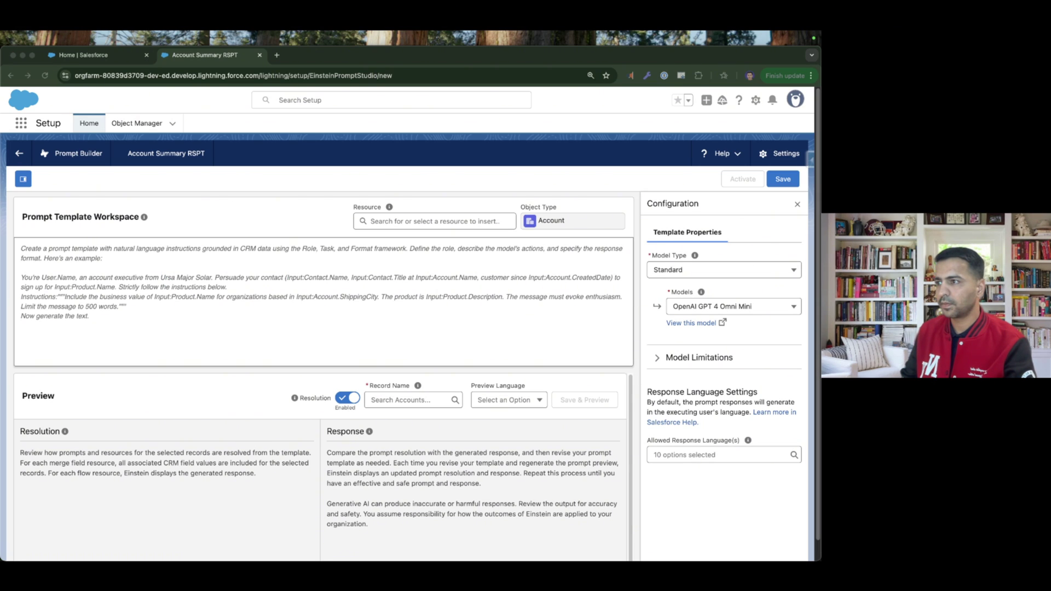
Paste the friendly Account summary prompt over the placeholder, adding a blank line after 'Thanks!'.
click(340, 275)
text(Hey there! Can you please generate a well-written paragraph summary of this Account? Make sure the summary is in natural language, like how a person would explain it in a report or an email. Please include: The main Account details (like name, type, industry, rating, annual revenue, etc.) Information about the Account Owner and key dates like created/last modified A quick rundown of related records — e.g., number of Contacts, Open Opportunities, Cases, Orders and any important notes or recent activities Mention any key highlights like high-value deals, recent escalations, or important interactions You can also include custom field values and a quick note on the general health/status of the account if applicable Please return the output as a clean, concise paragraph in a professional but friendly tone — like you'd present it to a manager or client. Thanks!)
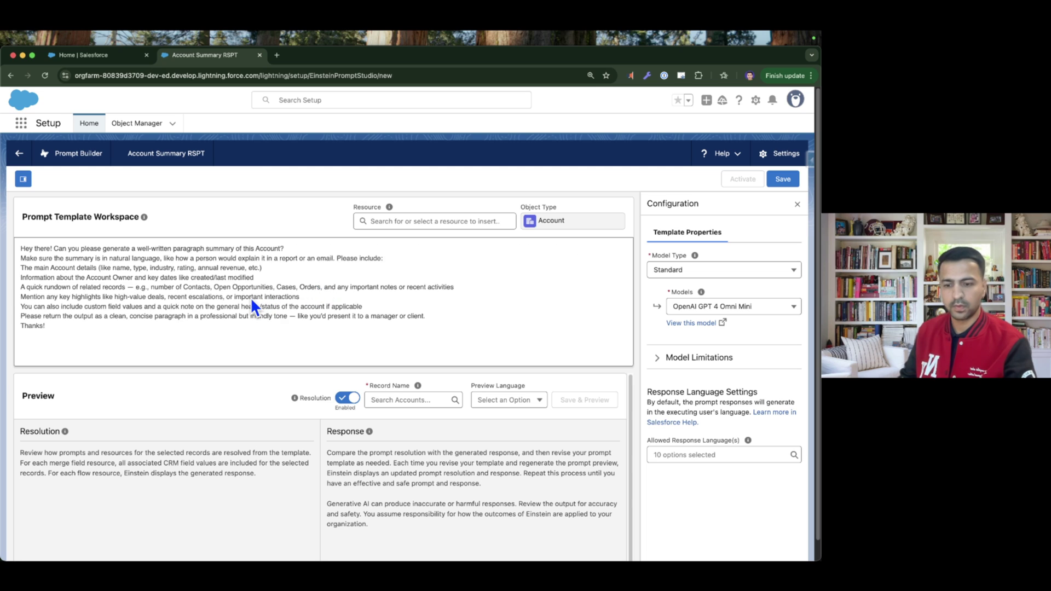
key(super+equal)
key(super+equal)
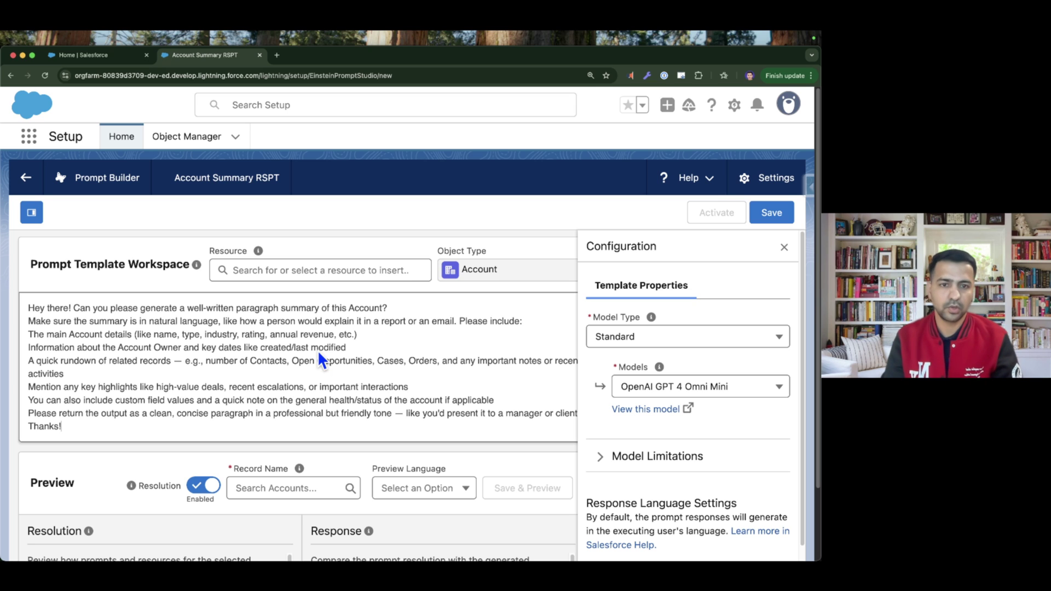
scroll(287, 347, down, 3)
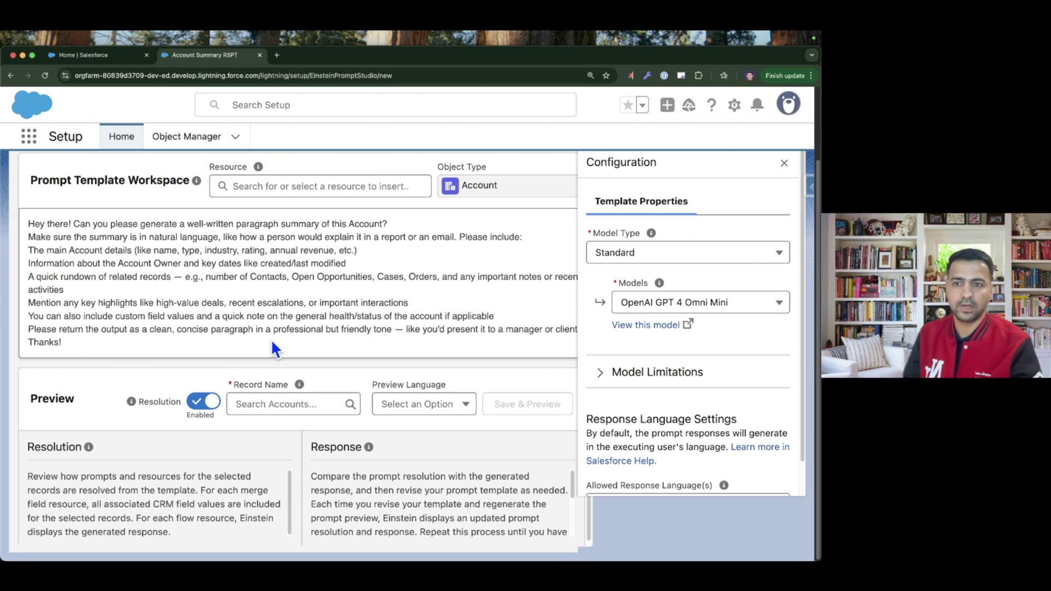
key(Return)
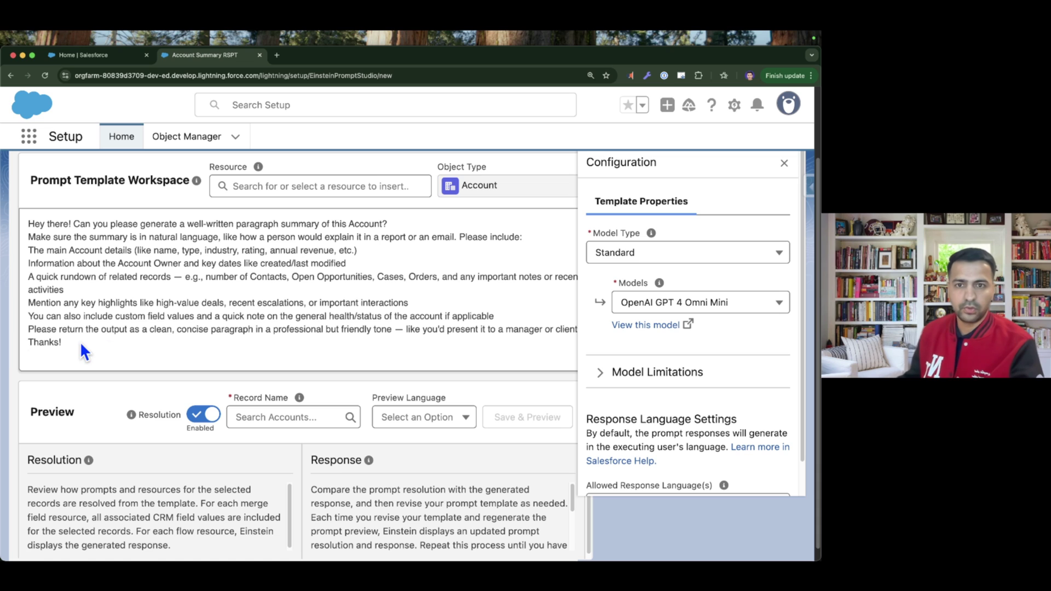
Insert the Account Record Snapshot merge field from the resource picker into the prompt.
key(super+minus)
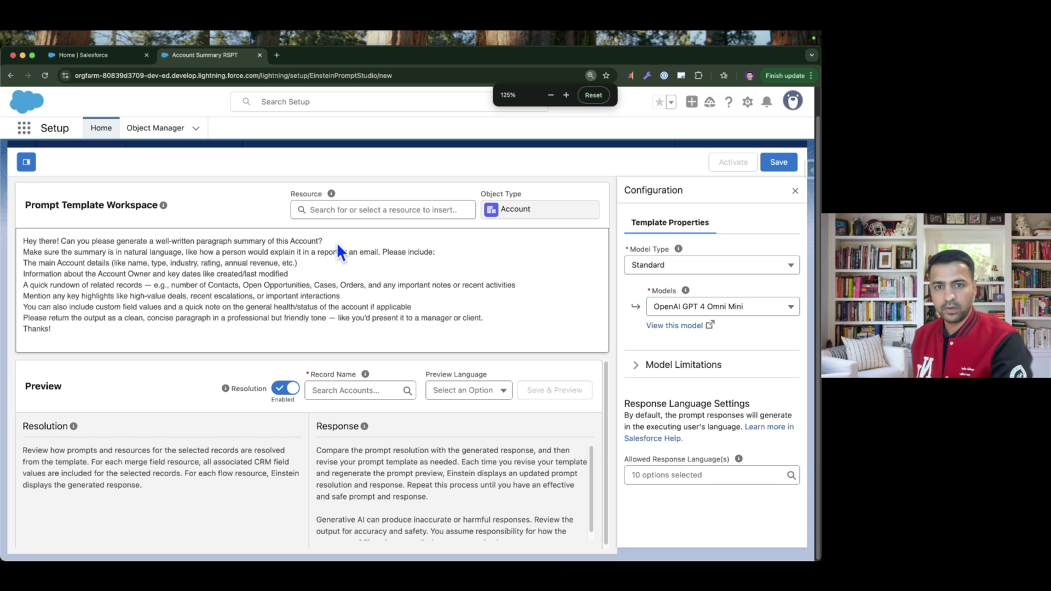
click(369, 210)
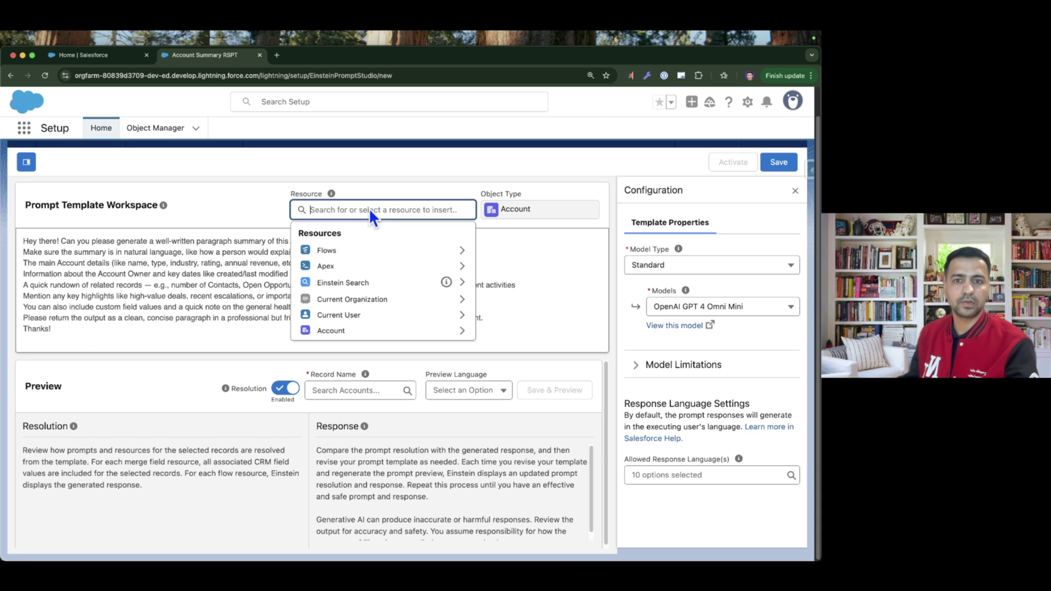
click(369, 328)
scroll(378, 320, down, 10)
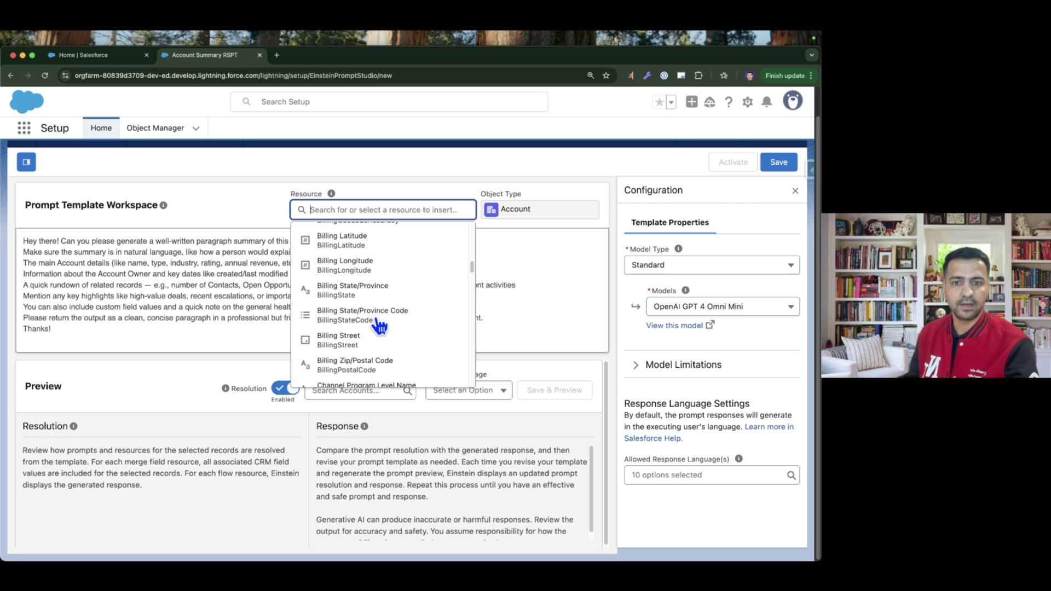
scroll(379, 327, down, 5)
scroll(379, 326, up, 10)
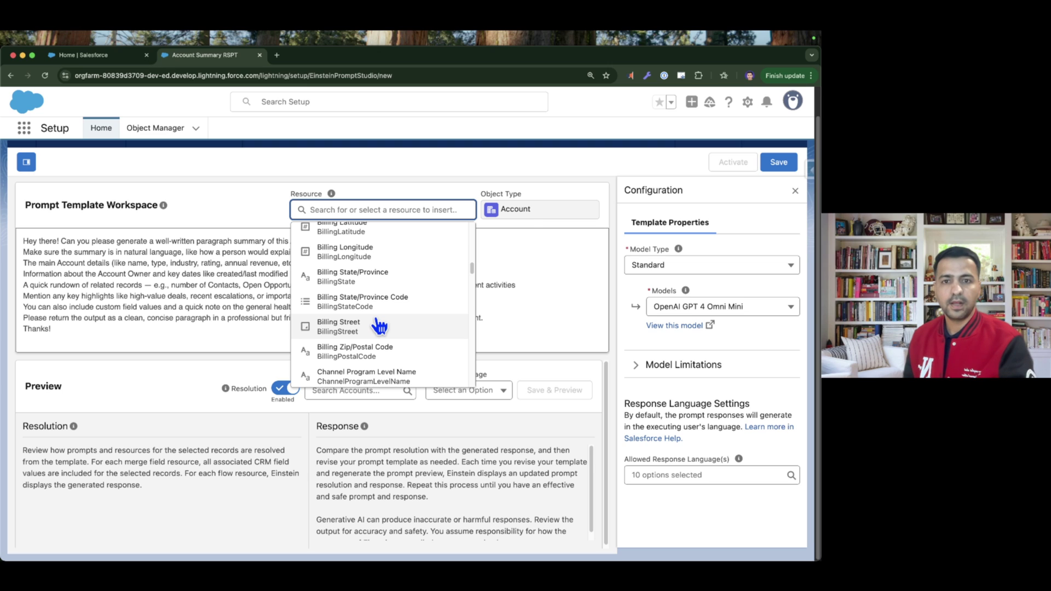
scroll(378, 327, up, 10)
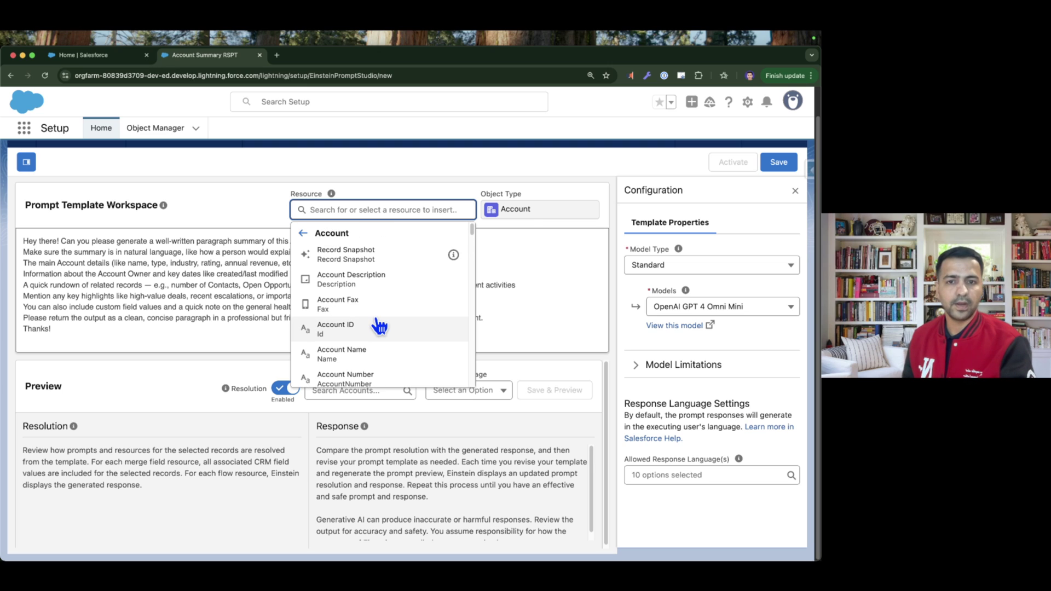
click(334, 256)
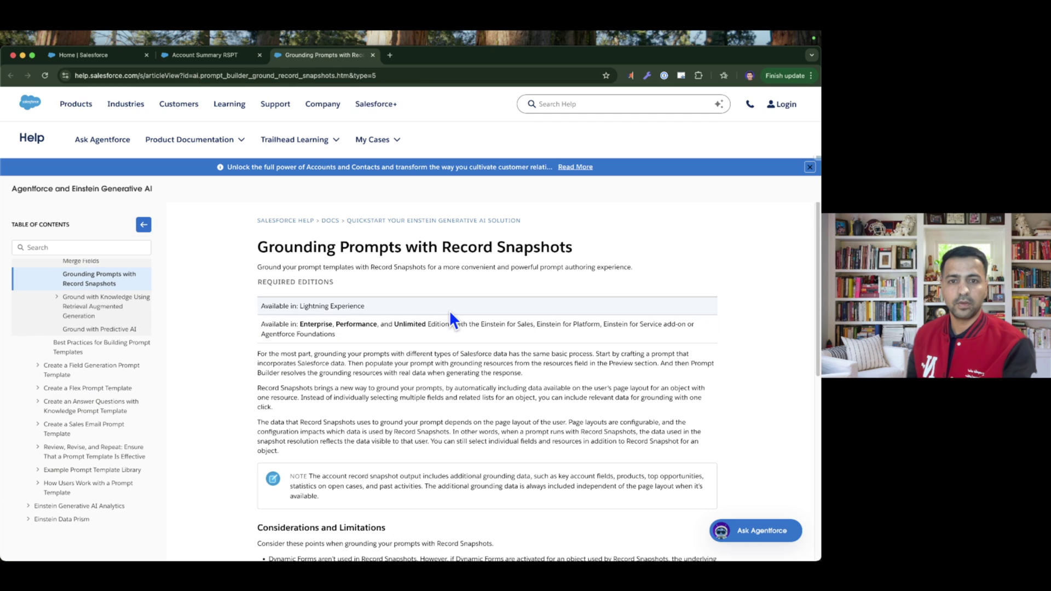
Read through the Record Snapshots help article, then save the Account Summary RSPT template.
scroll(449, 309, down, 1)
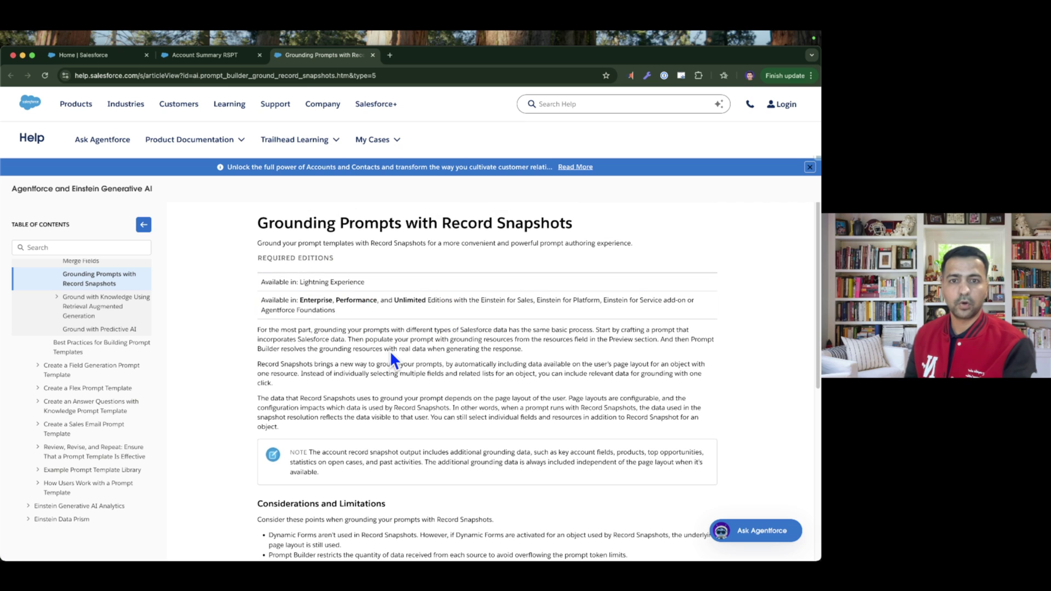
scroll(391, 355, down, 8)
scroll(391, 355, down, 4)
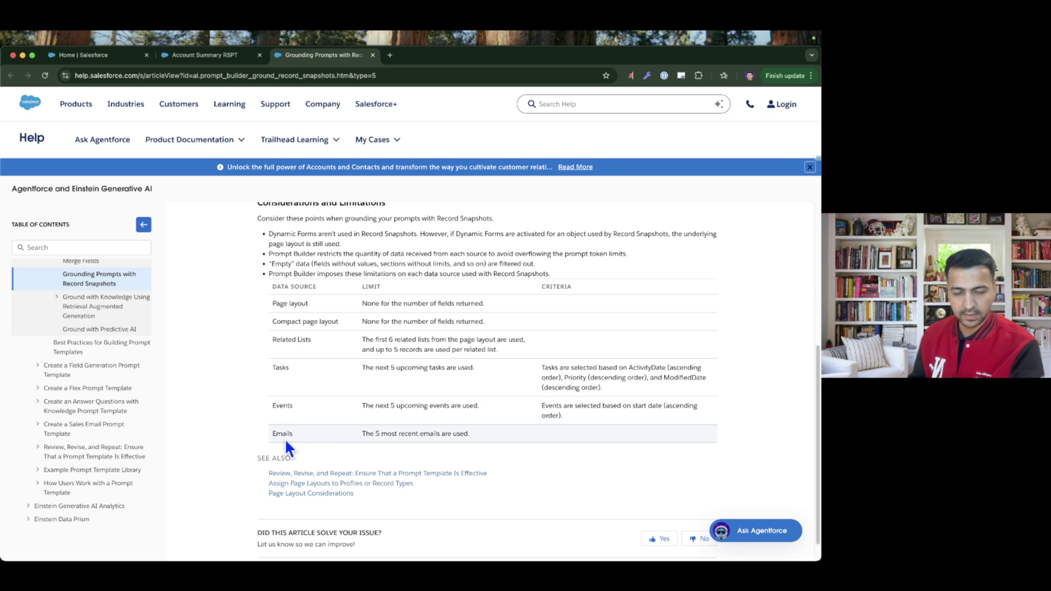
click(207, 57)
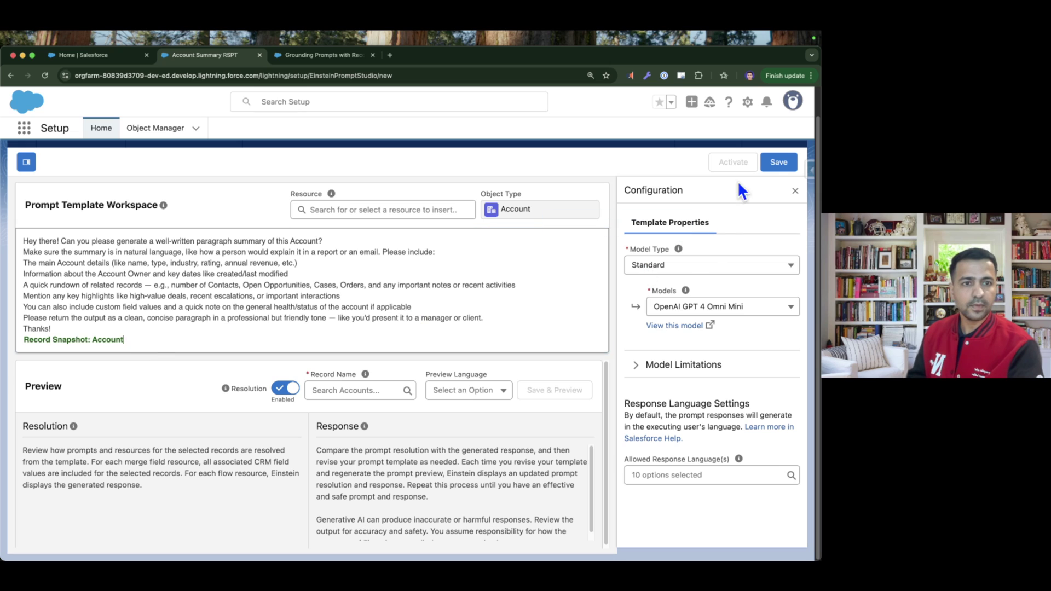
click(778, 162)
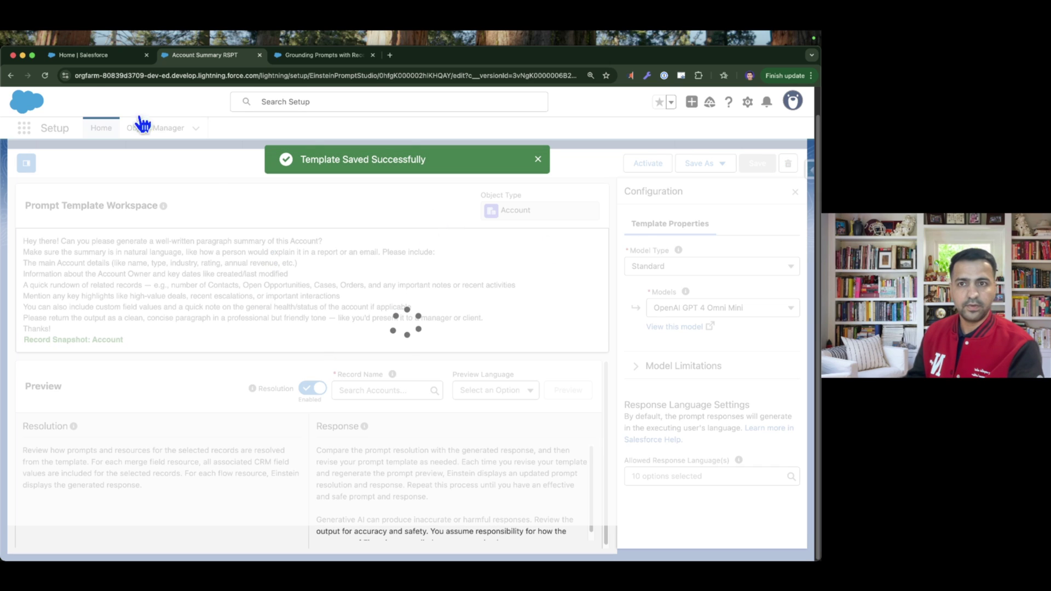
Open the Accounts list through an App Launcher search for 'acc'.
click(83, 58)
click(23, 127)
text(acc)
click(48, 271)
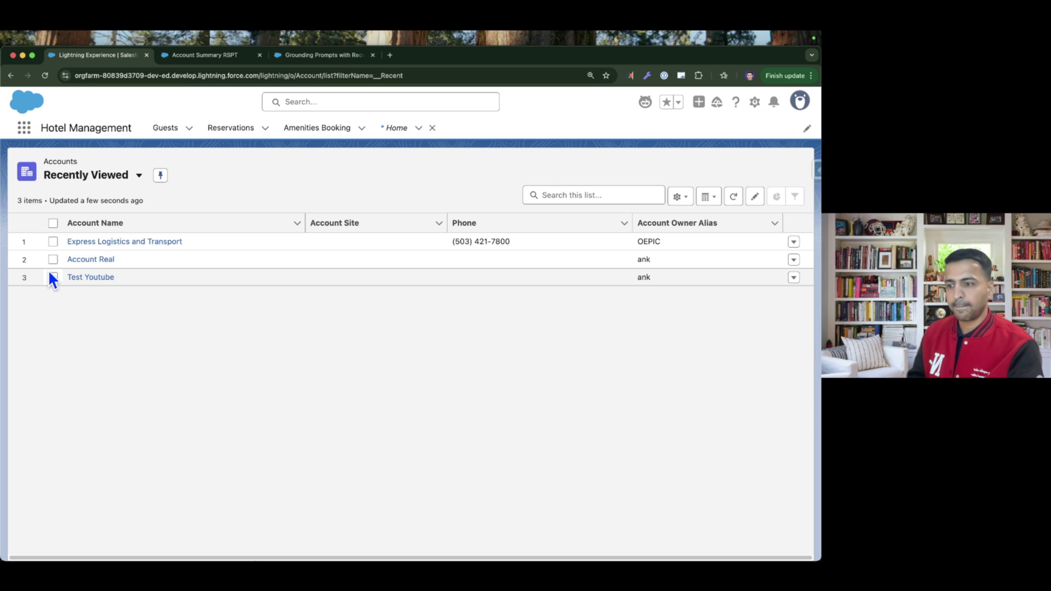
Review the Express Logistics and Transport account's related records and field details.
click(113, 242)
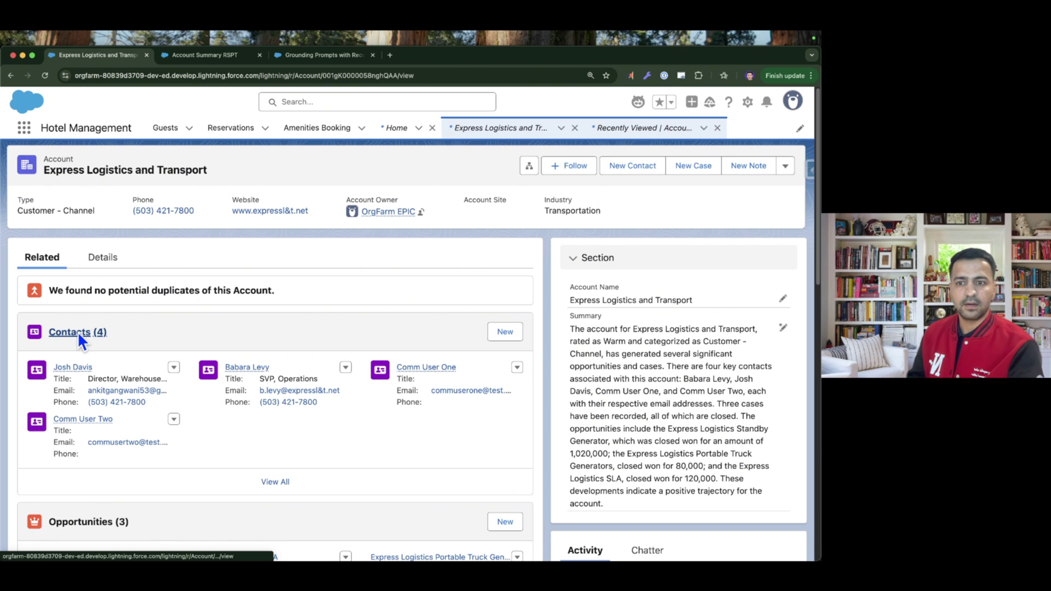
scroll(83, 340, down, 8)
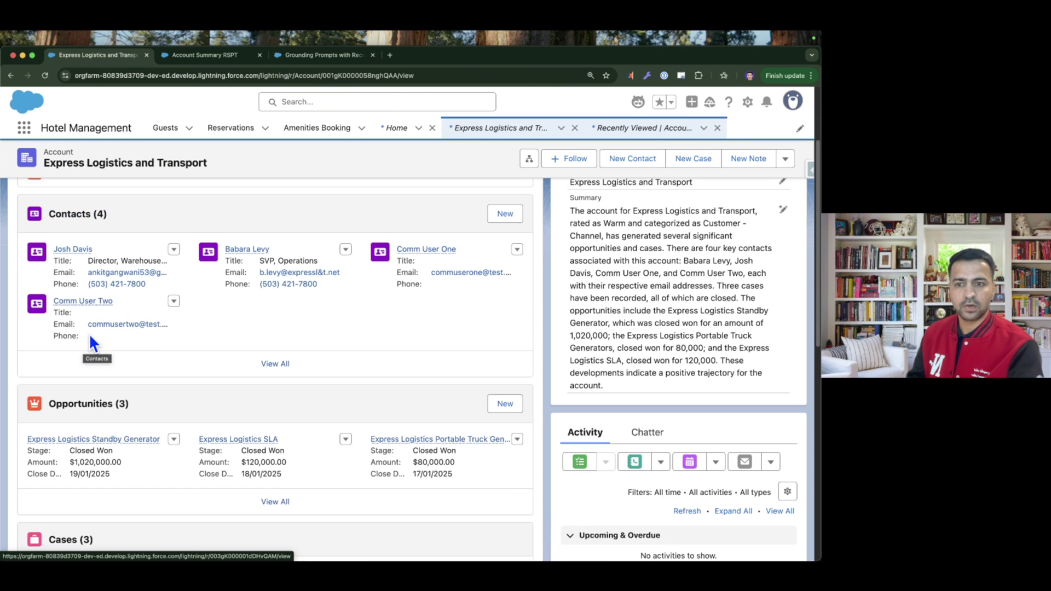
scroll(91, 337, up, 1)
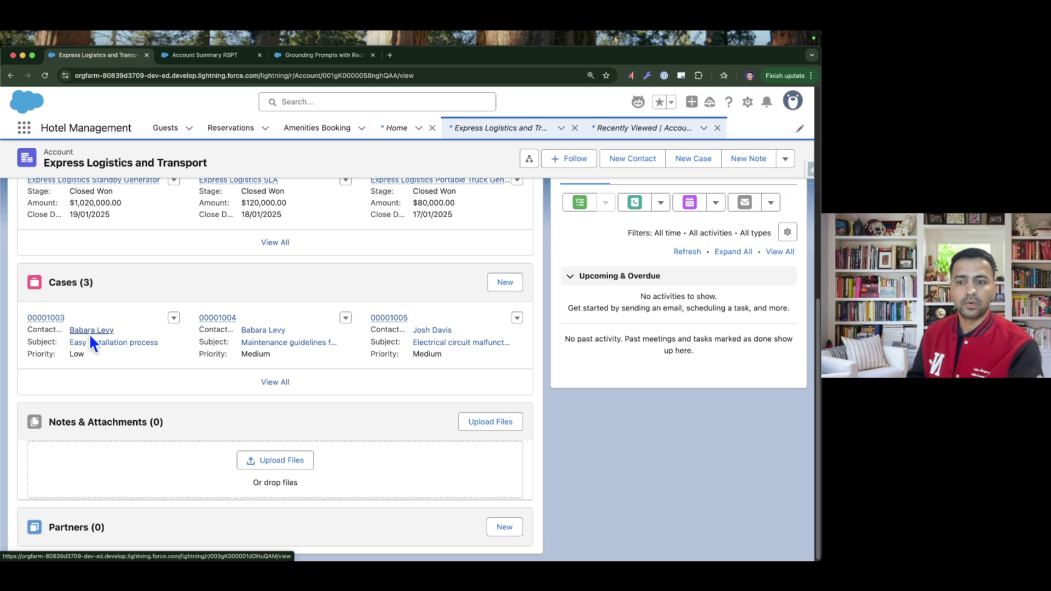
scroll(91, 438, up, 8)
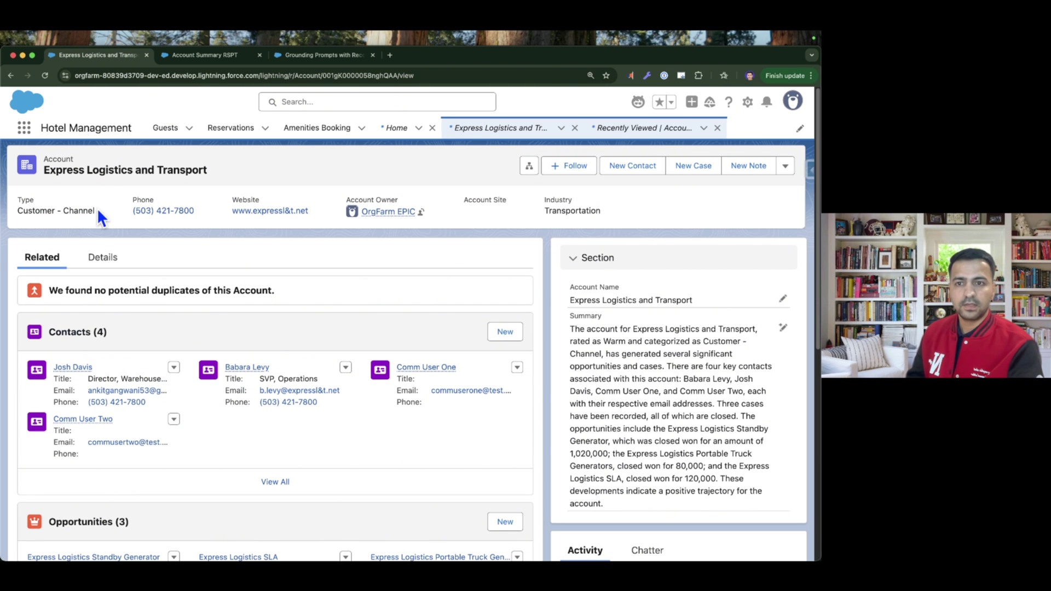
click(105, 260)
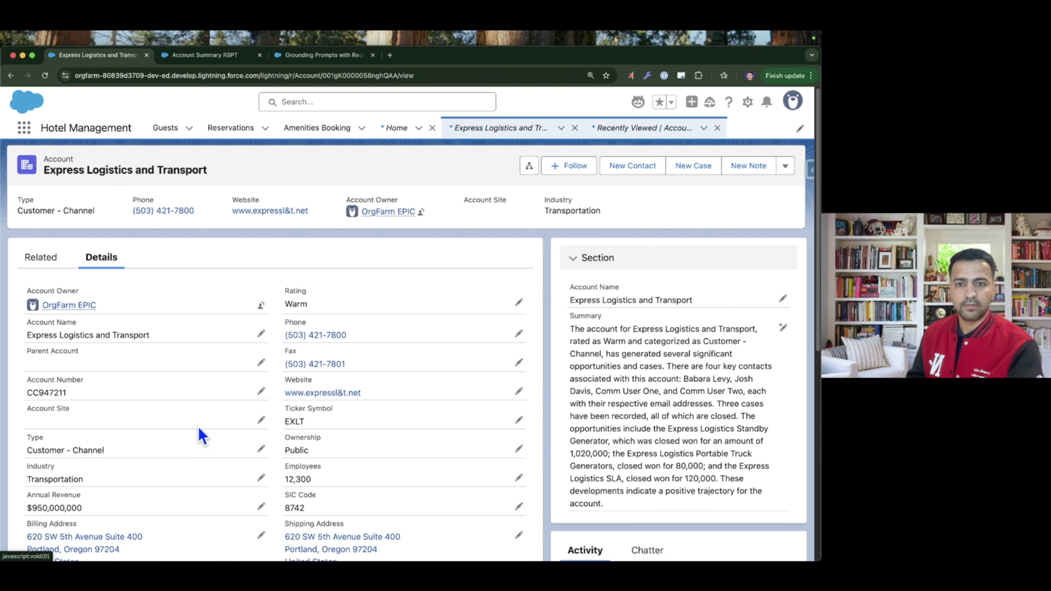
scroll(198, 425, down, 5)
scroll(186, 312, down, 4)
scroll(178, 419, up, 8)
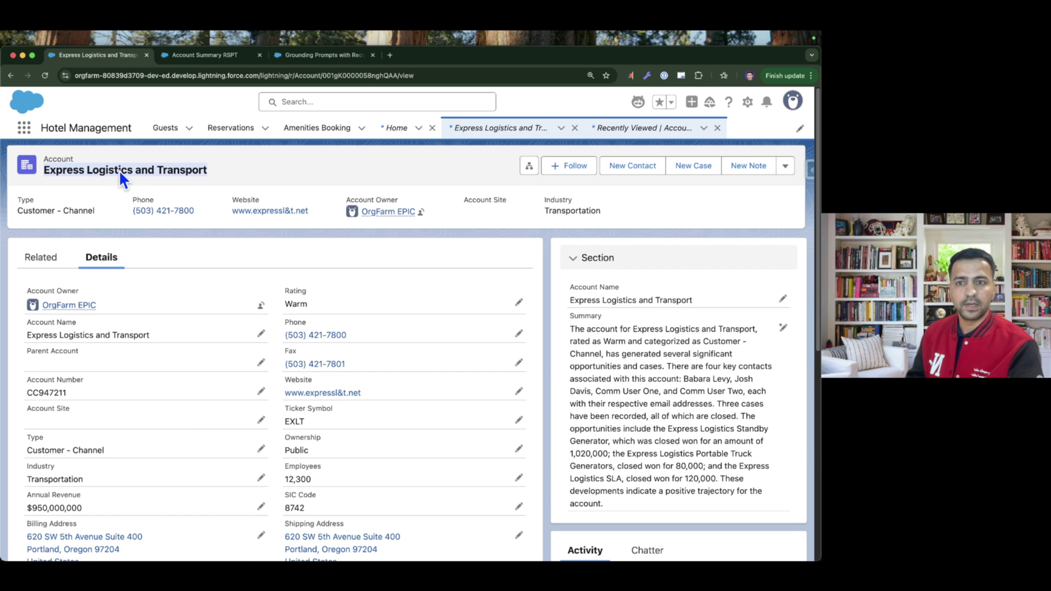
Set Express Logistics and Transport as the template's preview record by pasting its name.
click(223, 56)
click(382, 386)
text(Express Logistics and Transport)
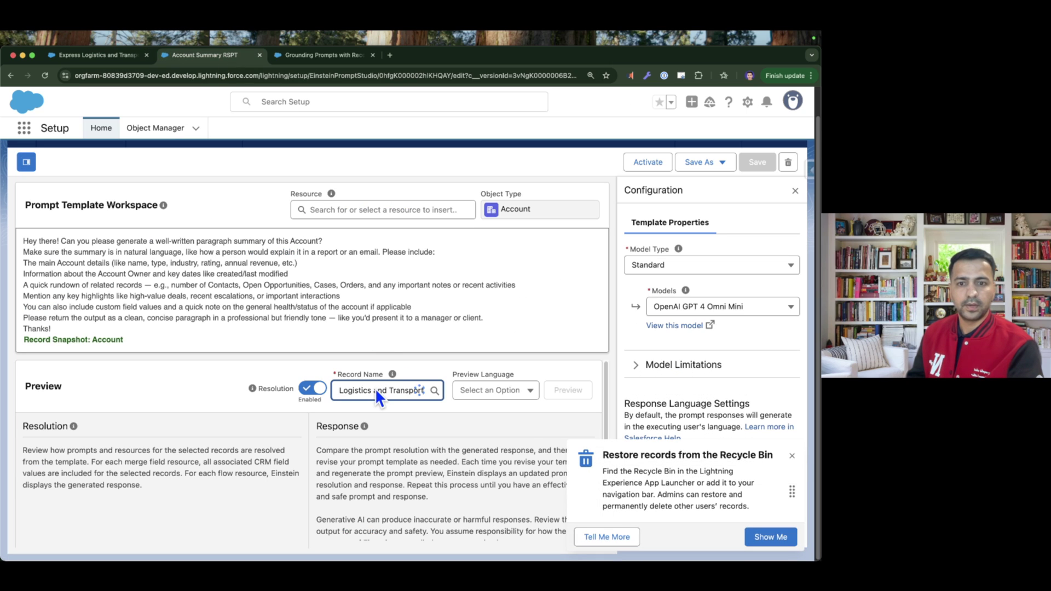
click(362, 406)
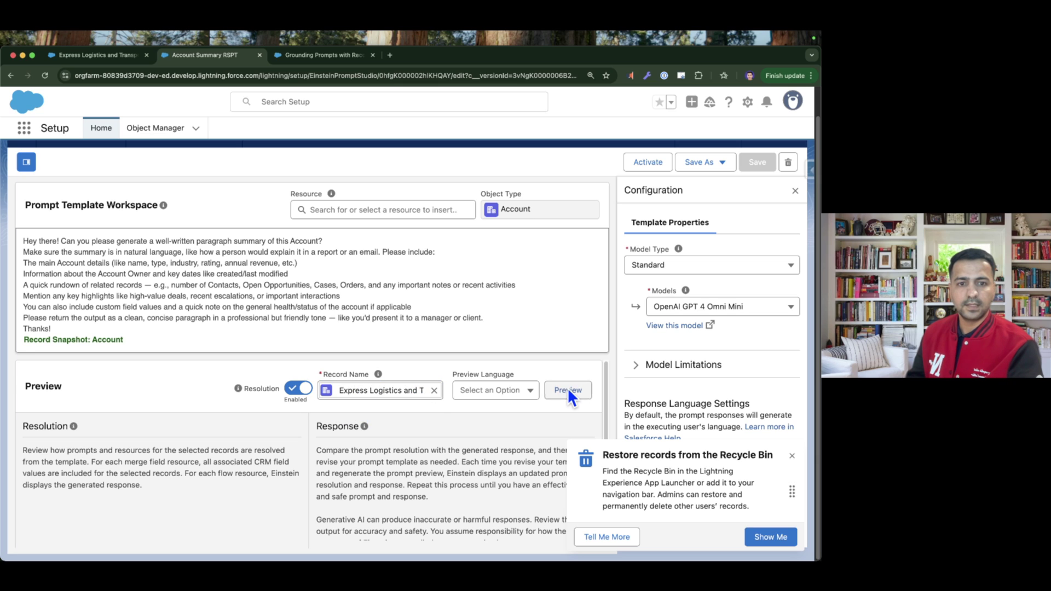
Run the preview for Express Logistics and Transport and inspect the resolved Record Snapshot JSON.
click(567, 388)
click(792, 456)
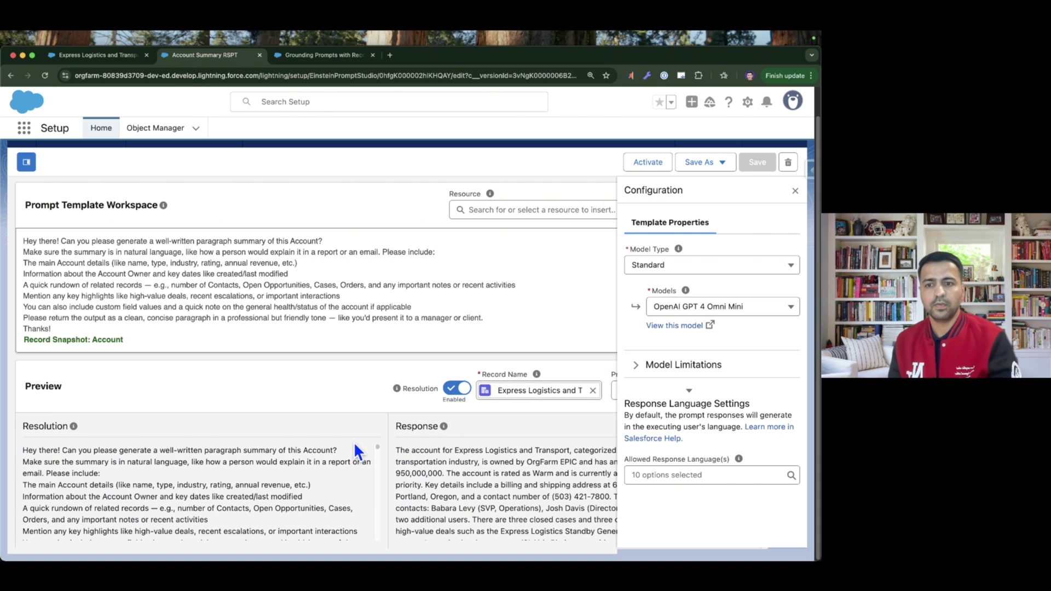
scroll(41, 465, down, 2)
scroll(41, 465, up, 2)
scroll(45, 515, down, 4)
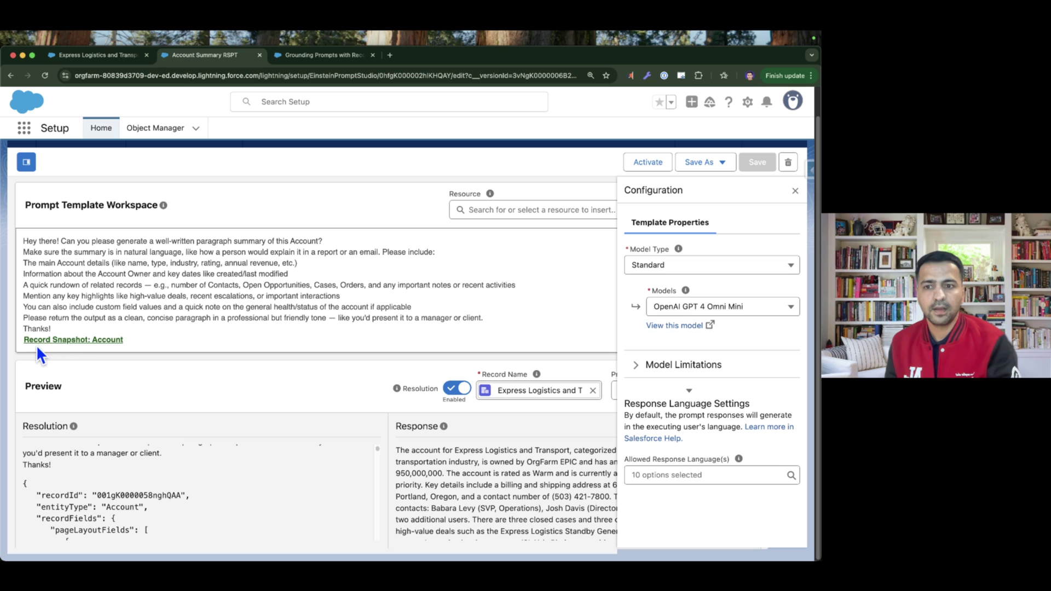
drag(23, 481, 91, 504)
scroll(91, 505, down, 1)
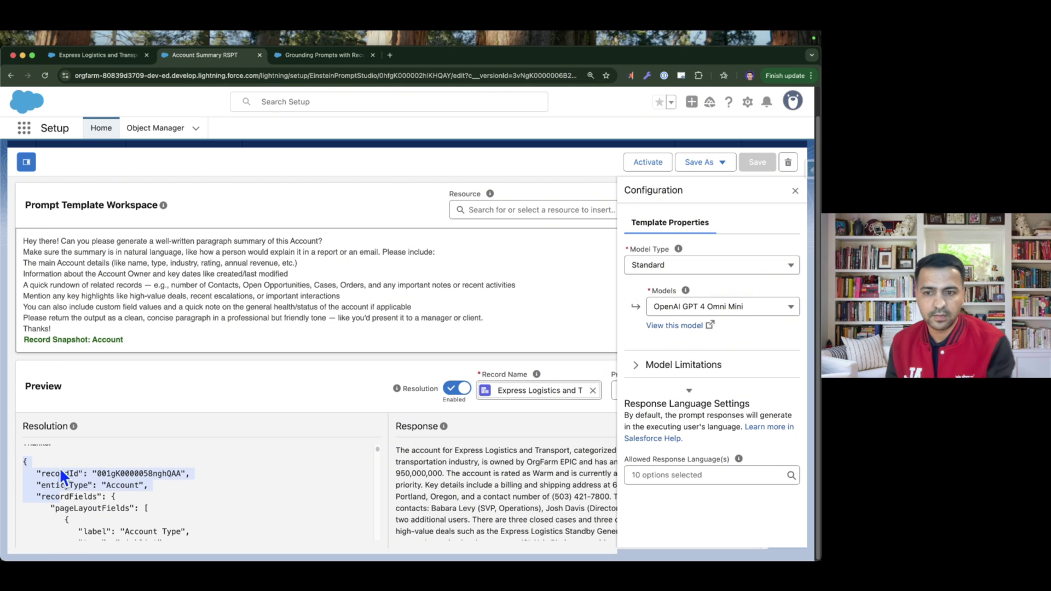
scroll(84, 493, down, 1)
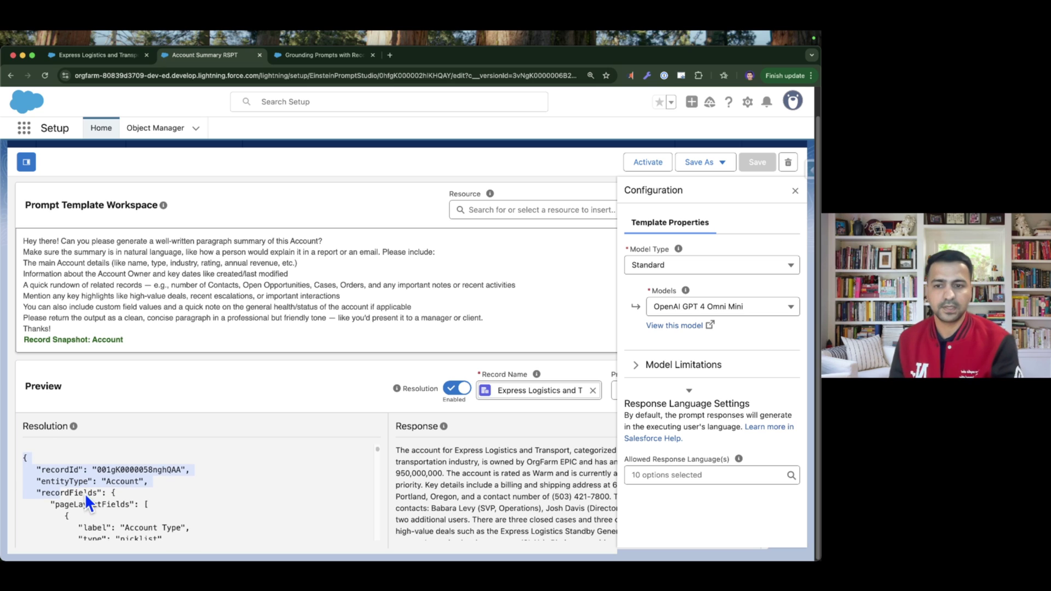
scroll(86, 492, down, 2)
click(81, 479)
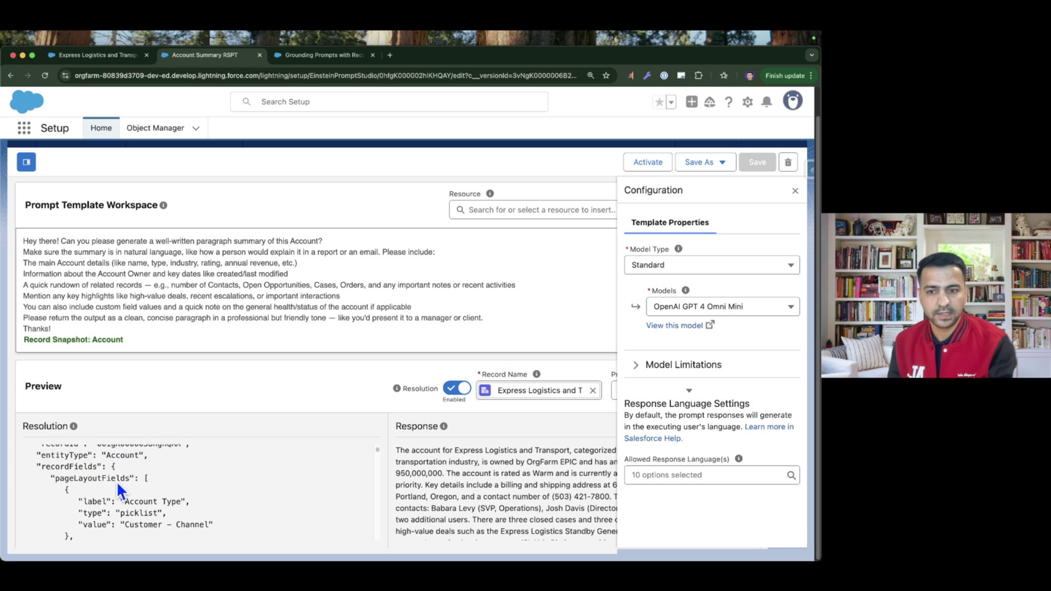
click(90, 55)
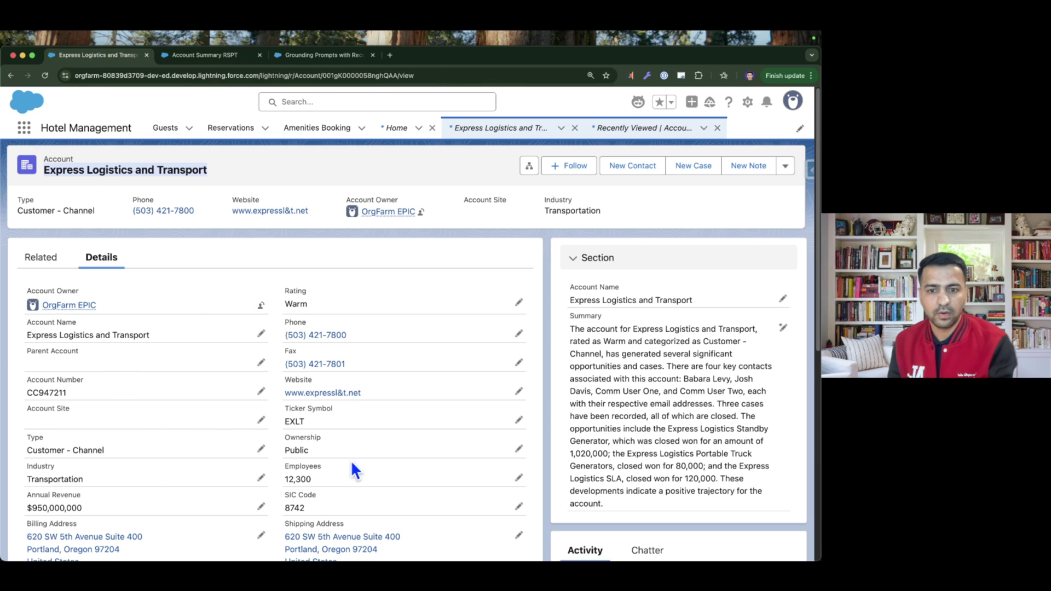
click(202, 55)
scroll(110, 485, down, 5)
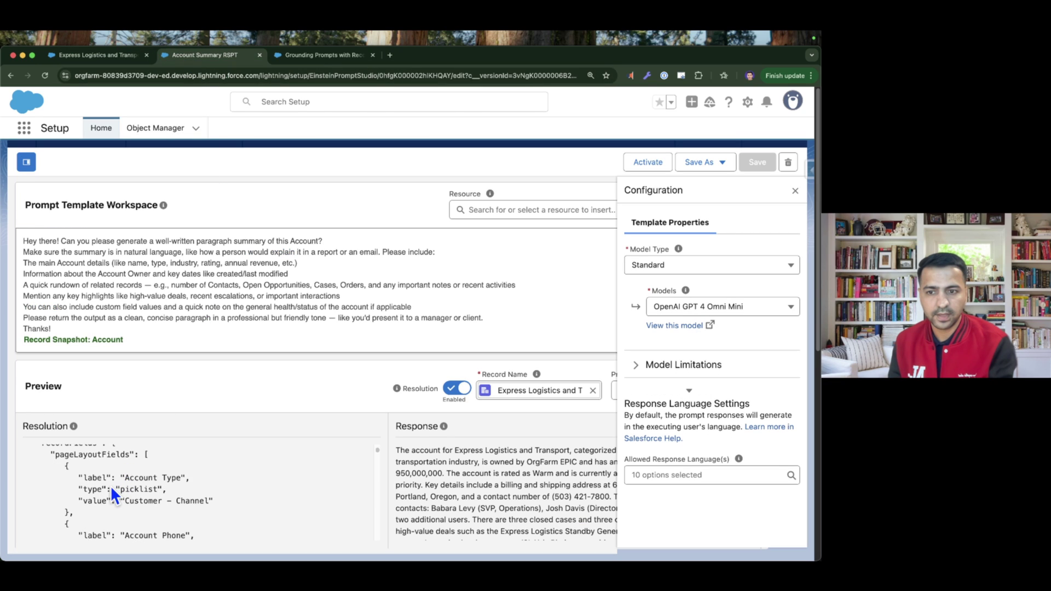
scroll(110, 486, down, 6)
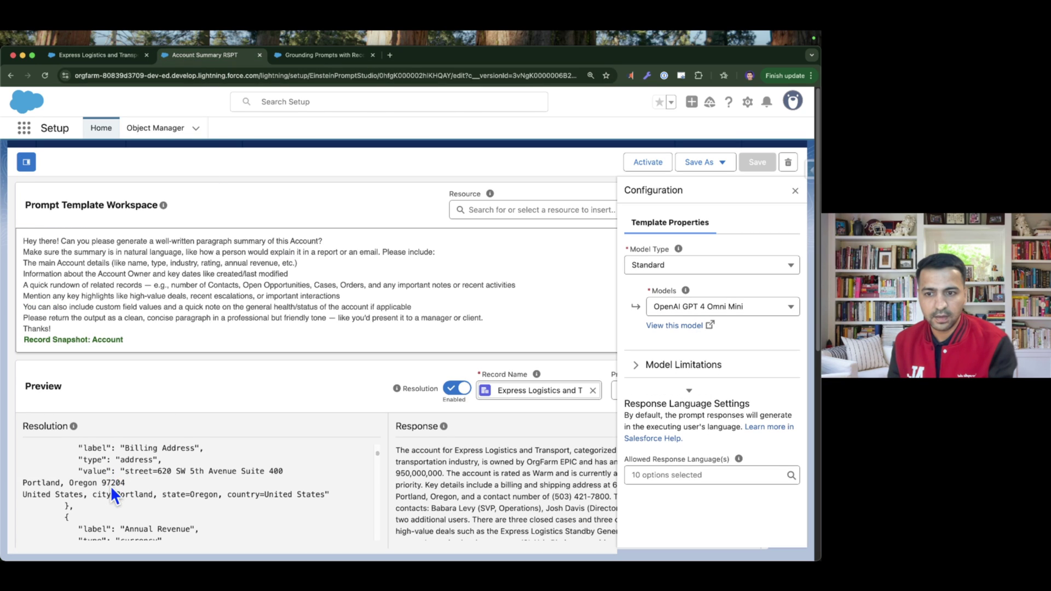
scroll(110, 485, down, 8)
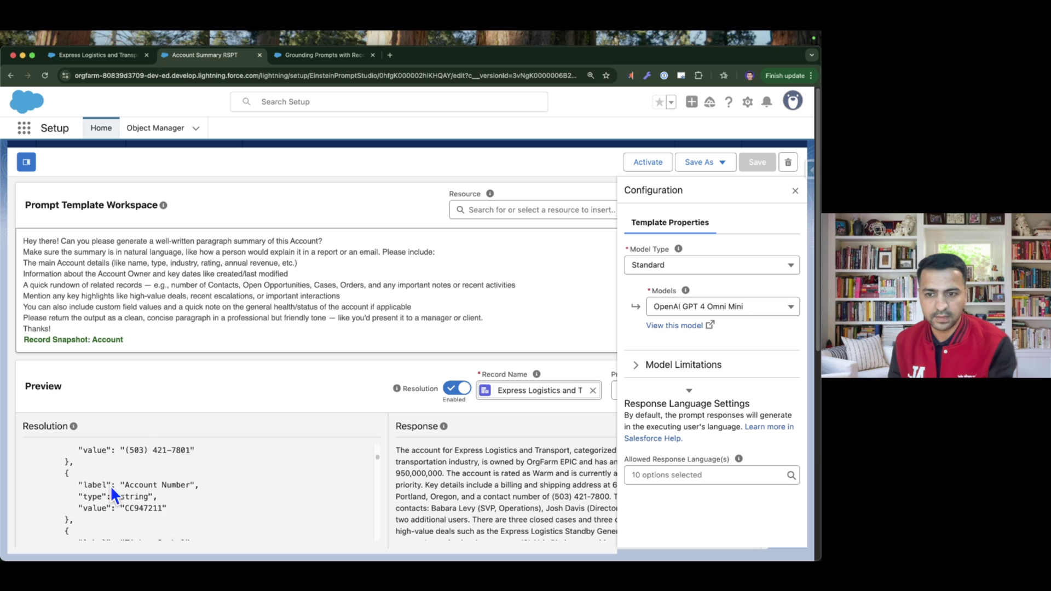
scroll(110, 486, down, 10)
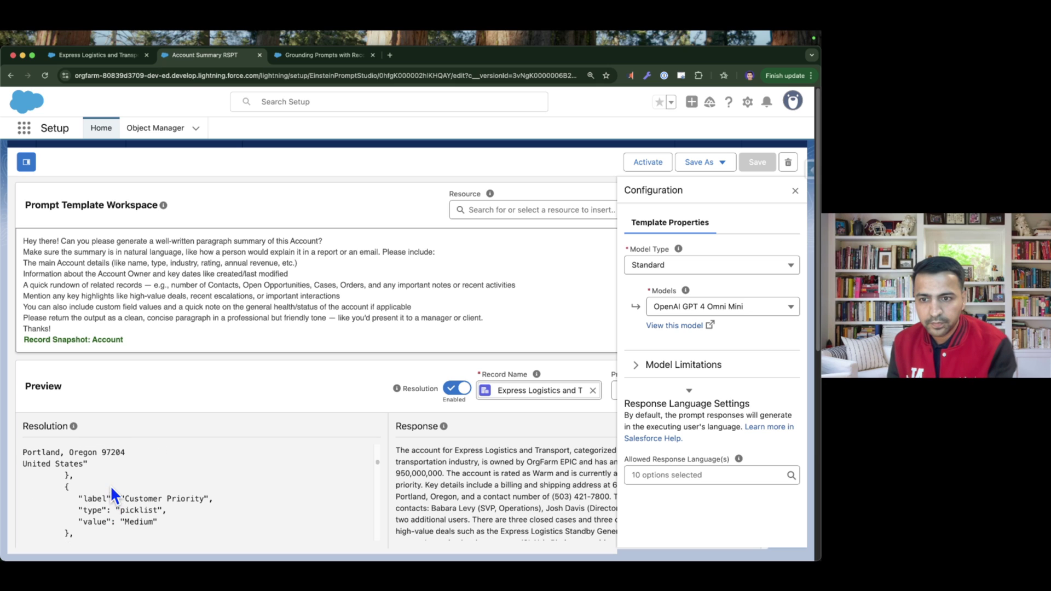
scroll(110, 485, down, 10)
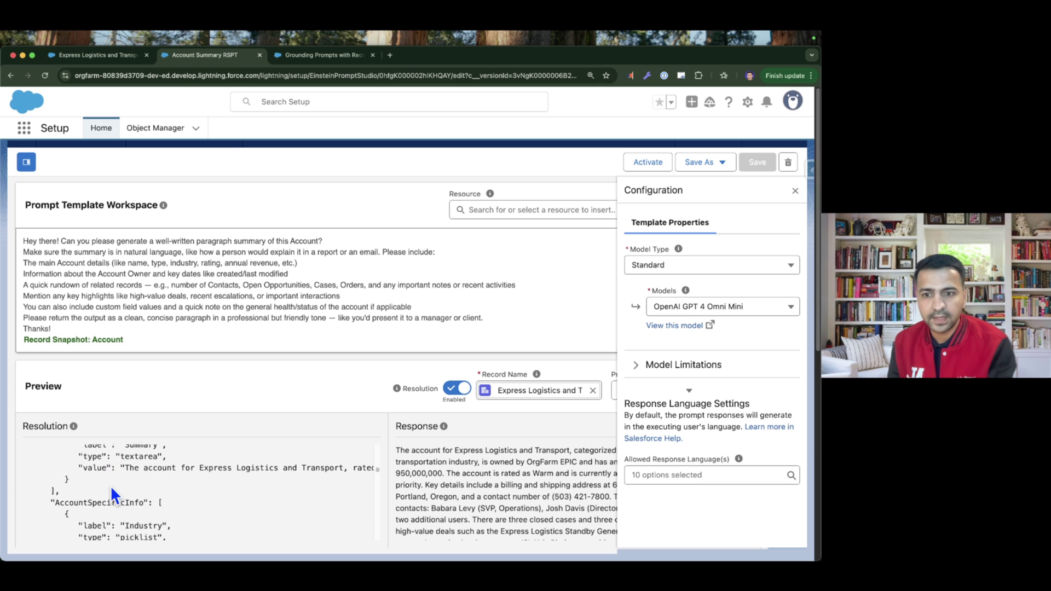
scroll(110, 492, down, 10)
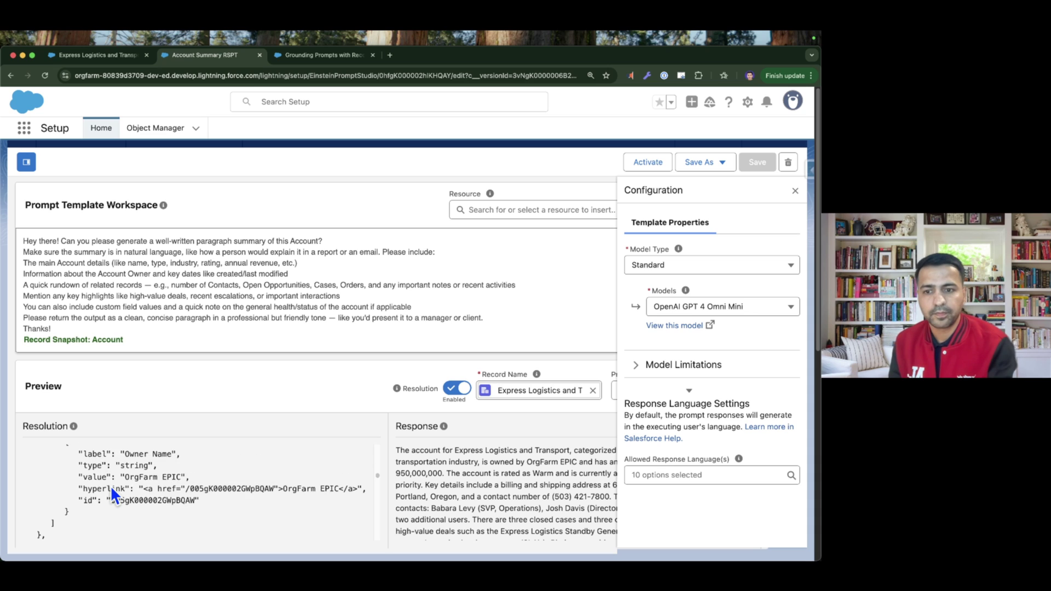
scroll(110, 486, down, 5)
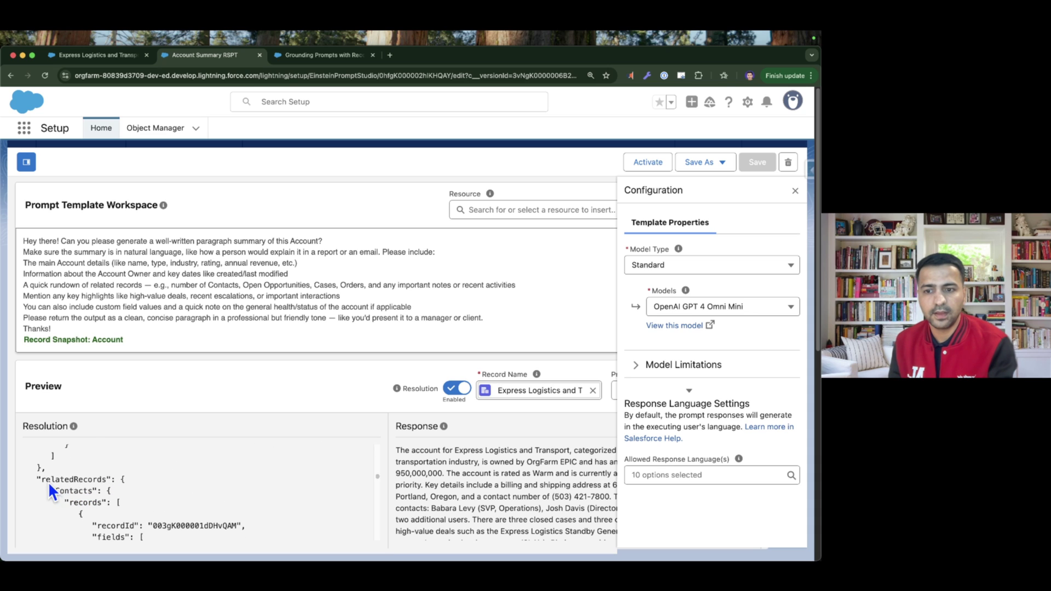
scroll(105, 482, down, 1)
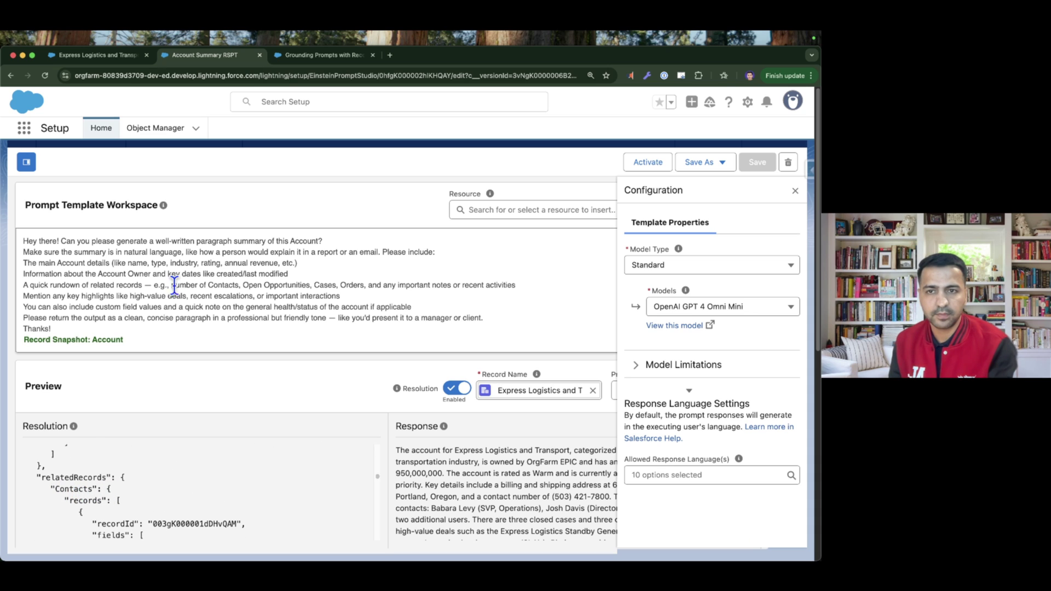
click(120, 67)
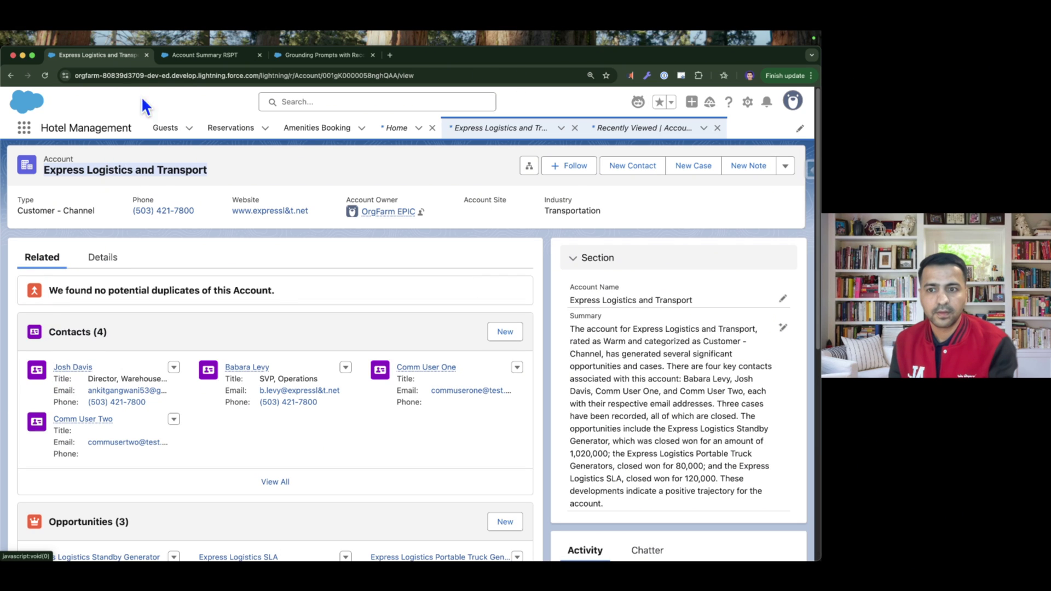
click(200, 57)
scroll(66, 495, down, 6)
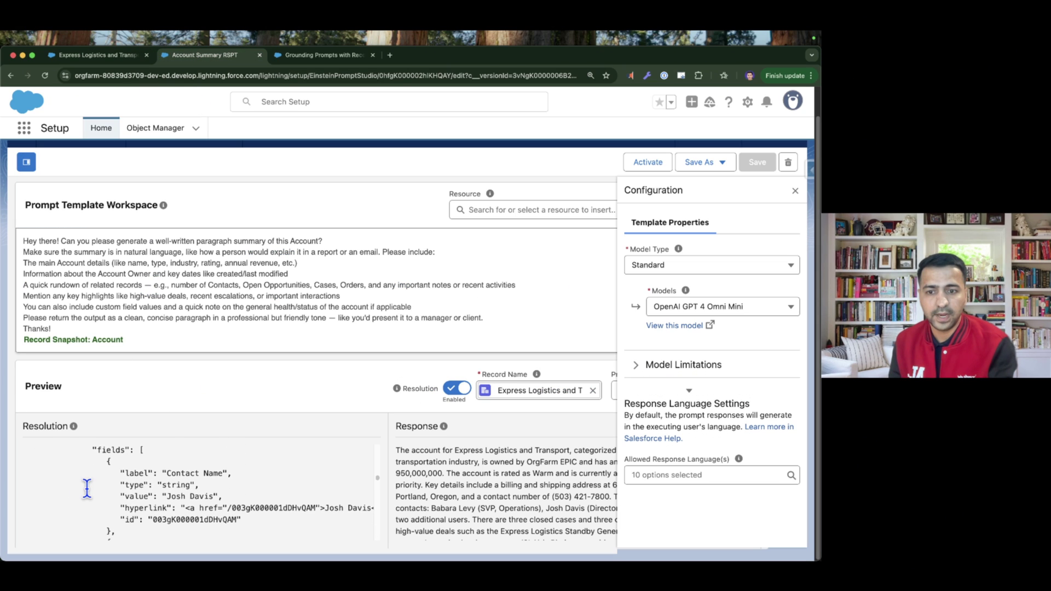
scroll(133, 487, down, 6)
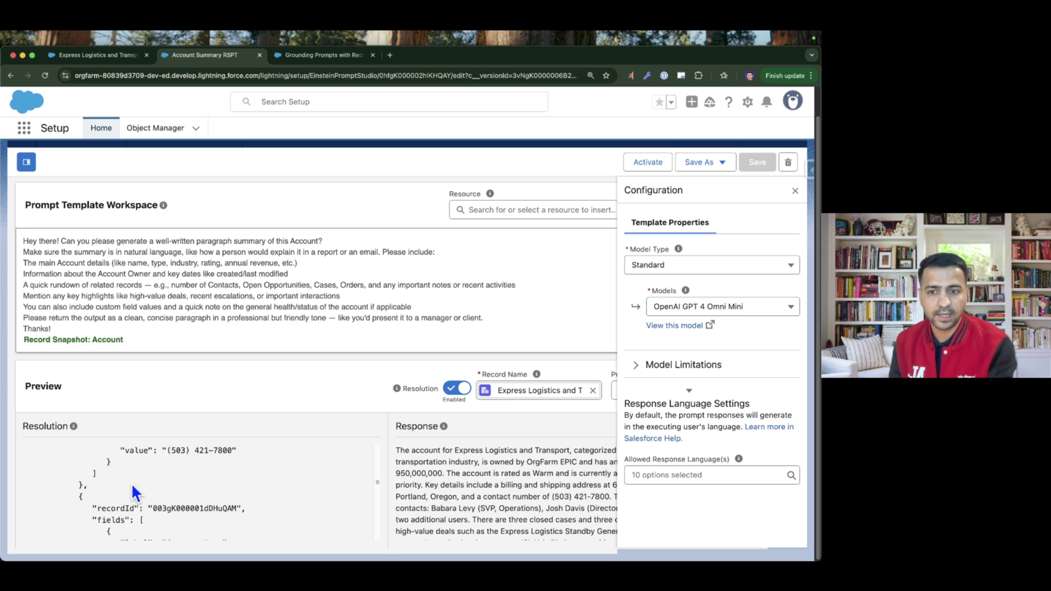
scroll(133, 487, down, 8)
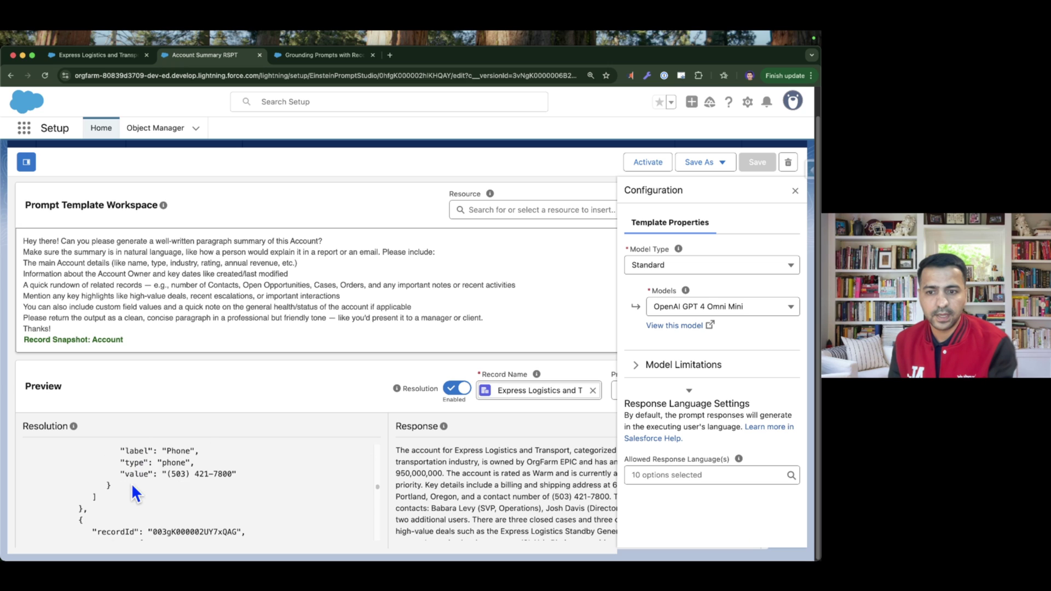
scroll(131, 484, down, 8)
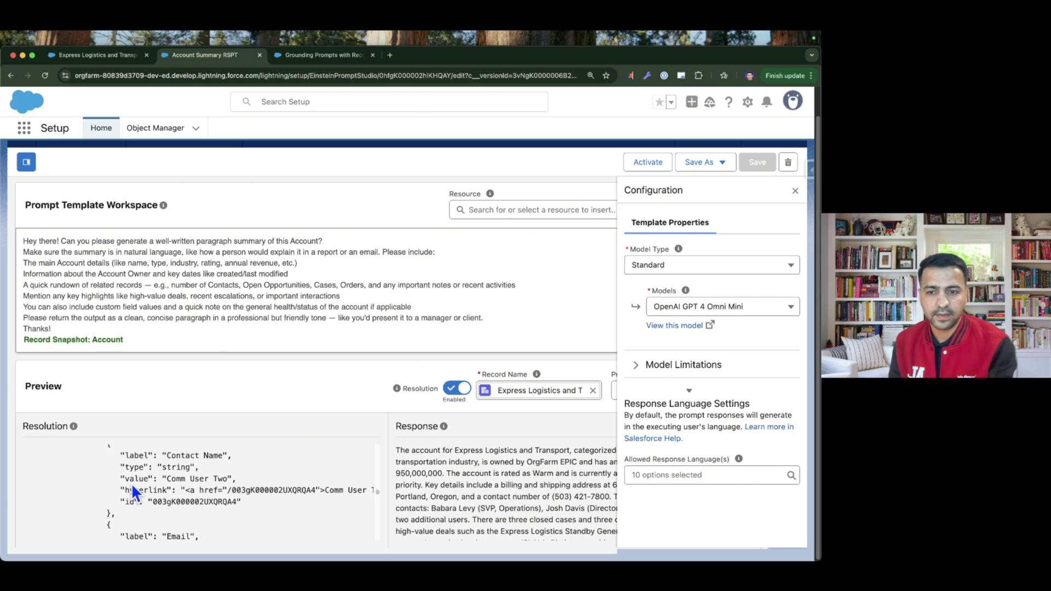
scroll(131, 484, down, 6)
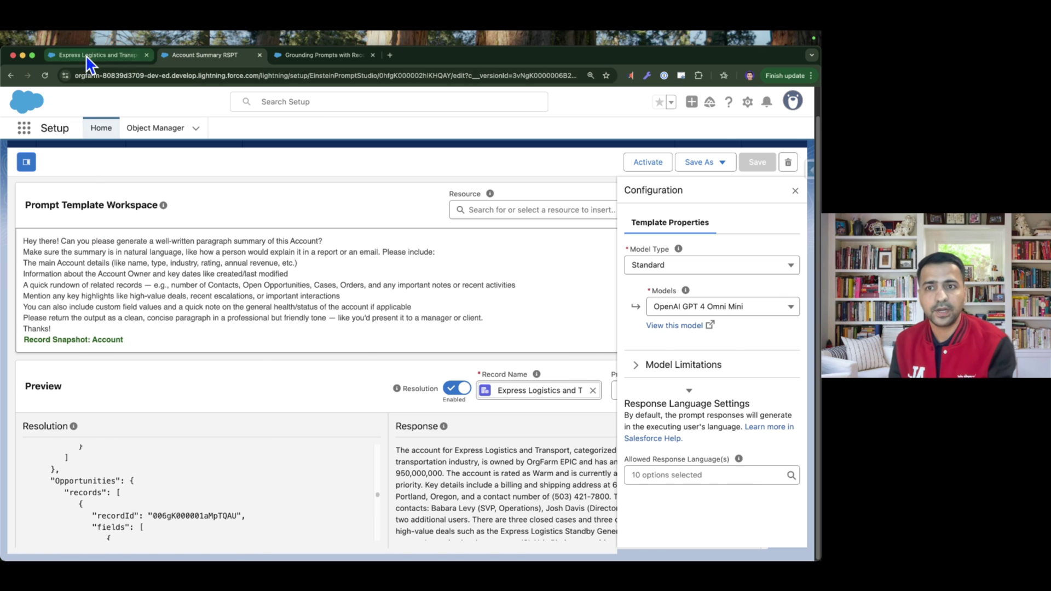
click(87, 56)
scroll(77, 465, down, 1)
click(192, 55)
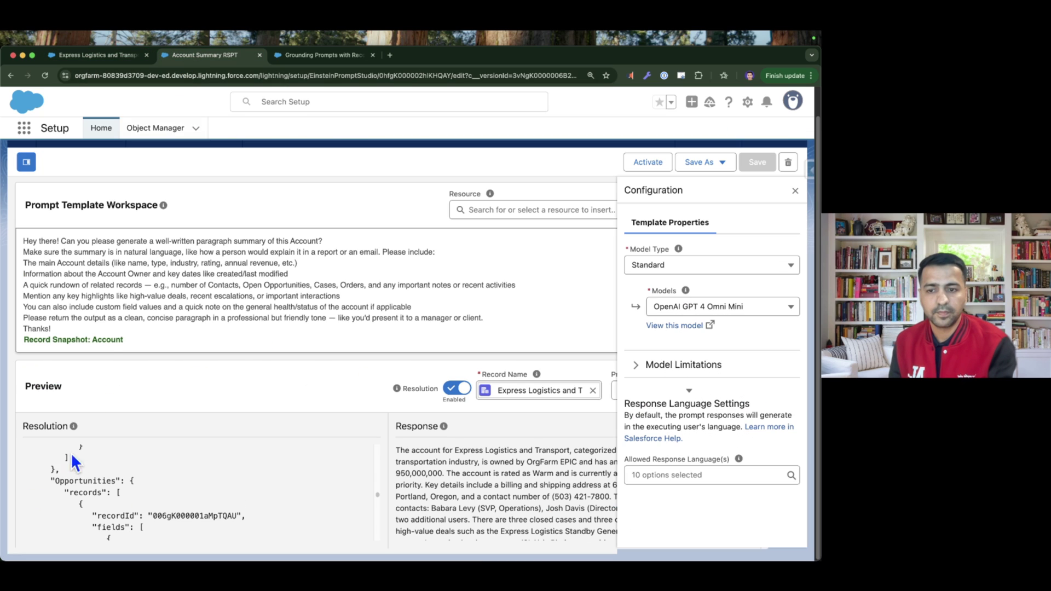
scroll(69, 467, down, 8)
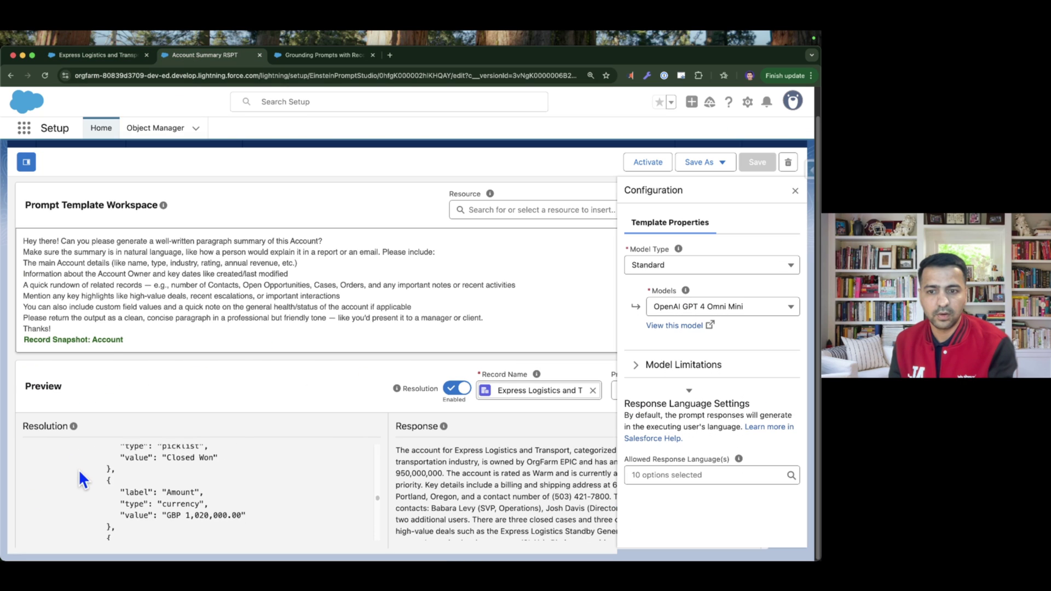
scroll(97, 483, down, 10)
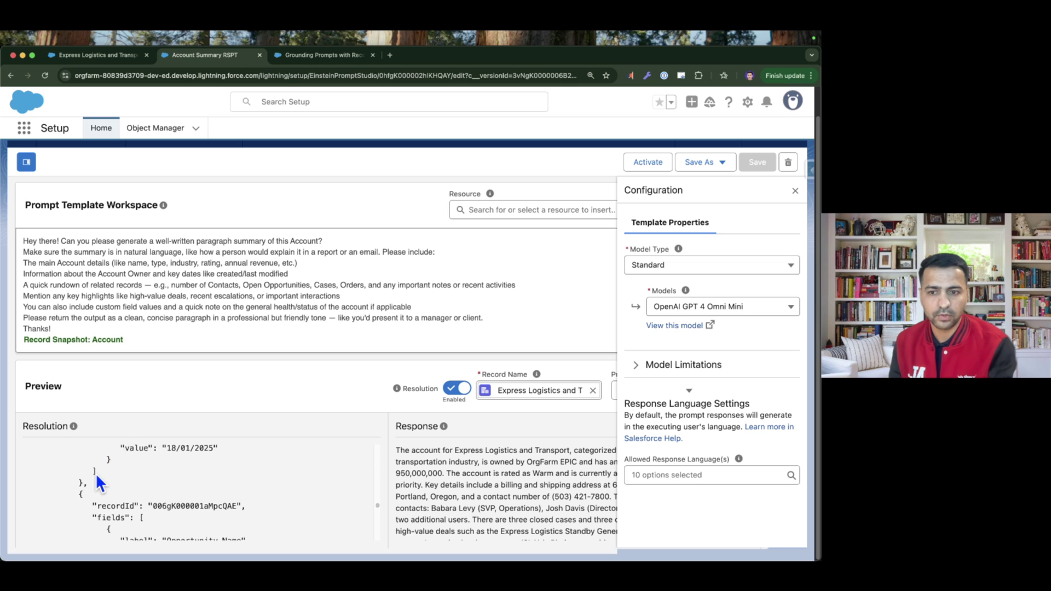
scroll(96, 482, down, 10)
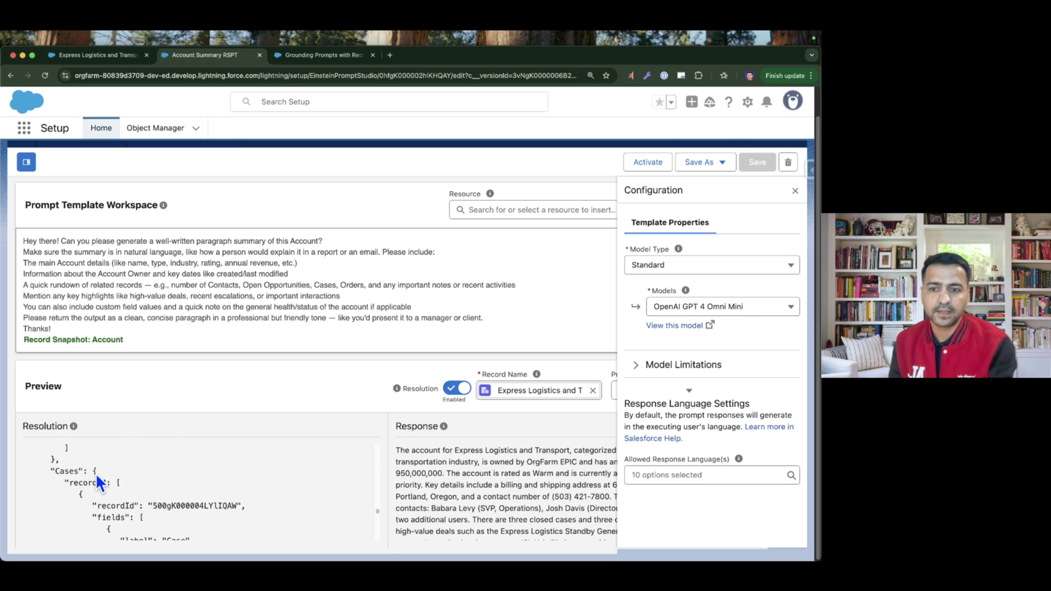
scroll(95, 473, down, 10)
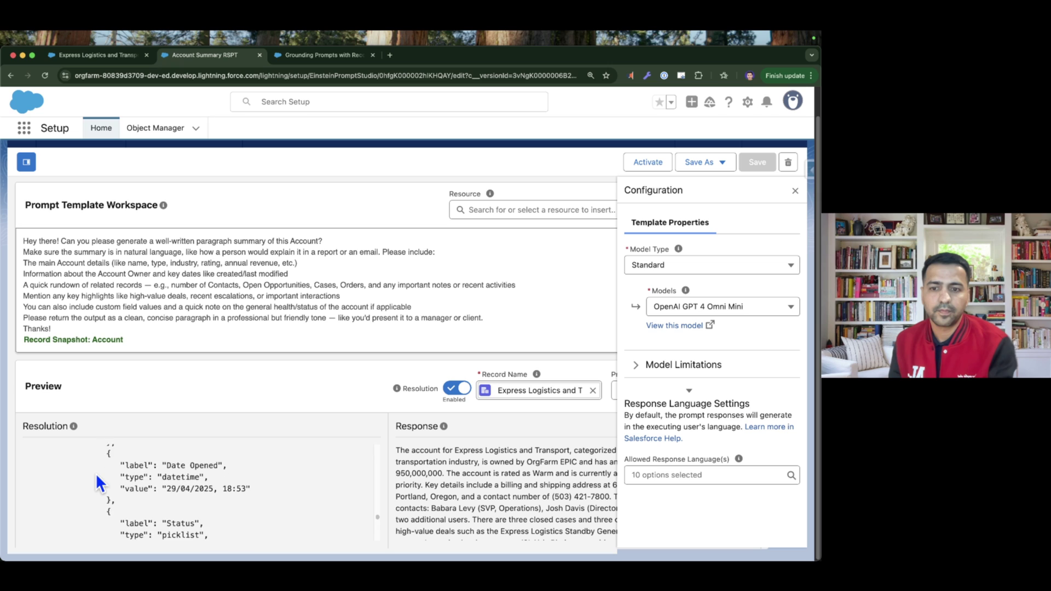
scroll(95, 473, down, 3)
scroll(97, 476, down, 10)
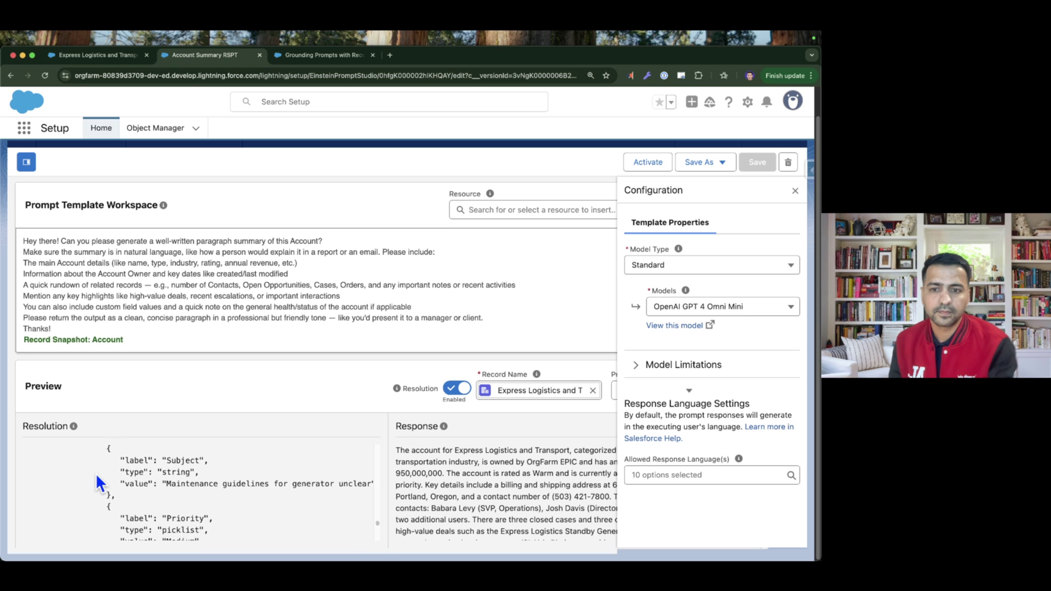
scroll(97, 477, down, 10)
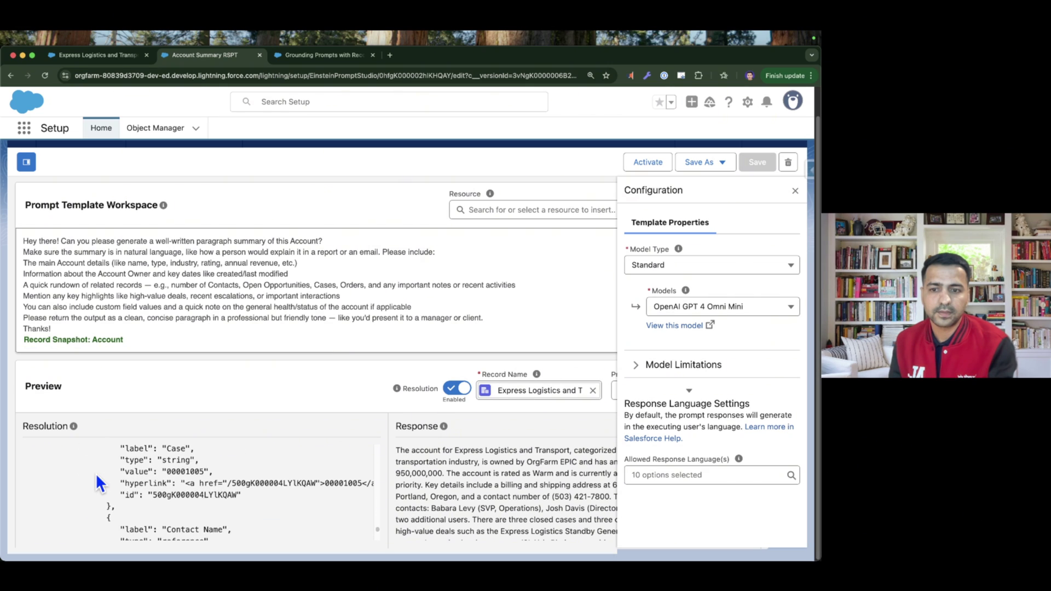
scroll(95, 473, down, 5)
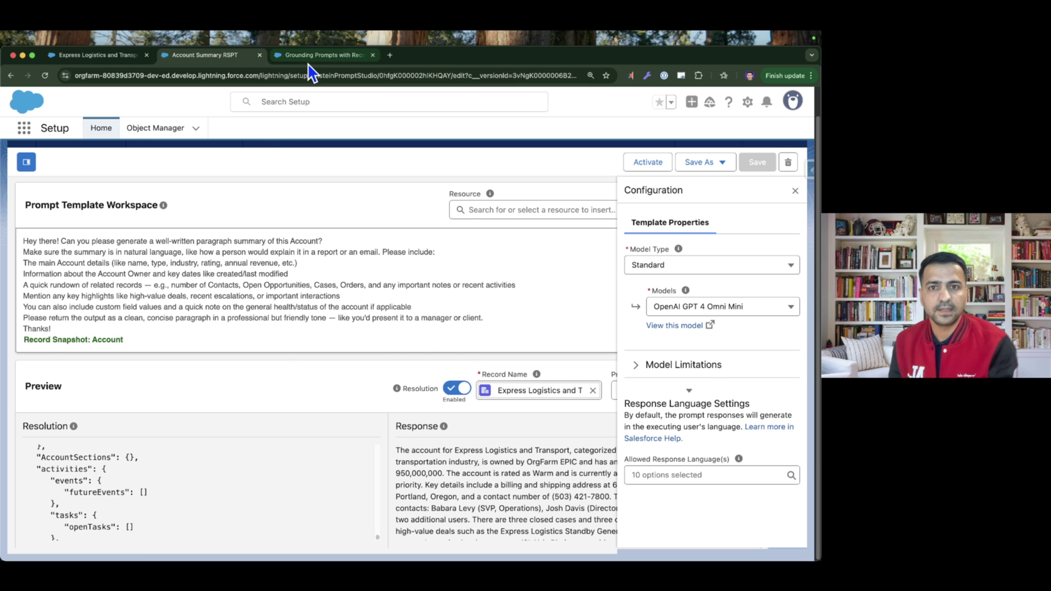
Check the Record Snapshots help article, then close the template's Configuration panel.
click(323, 55)
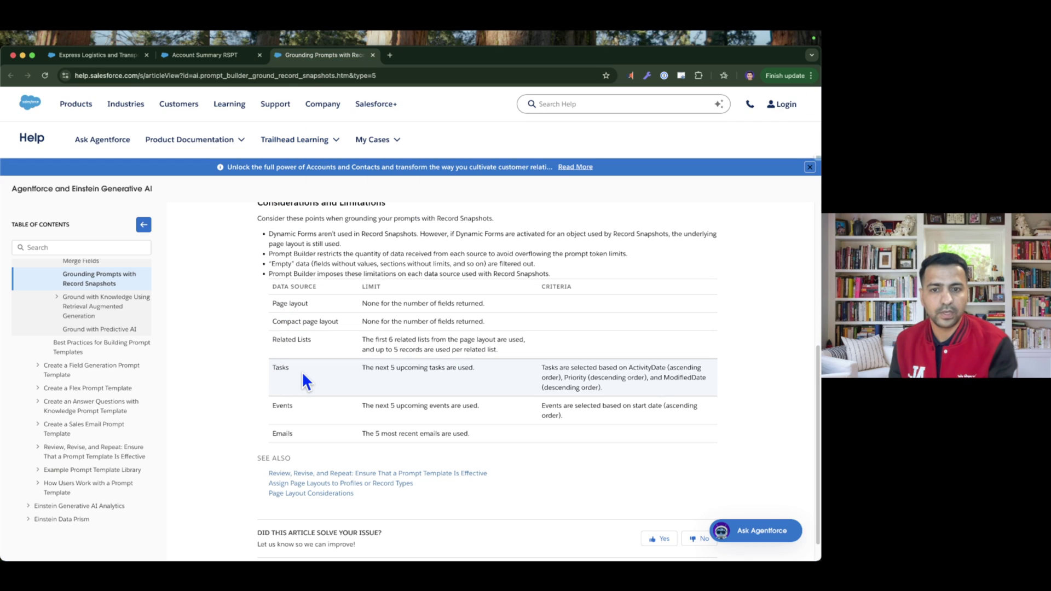
click(204, 54)
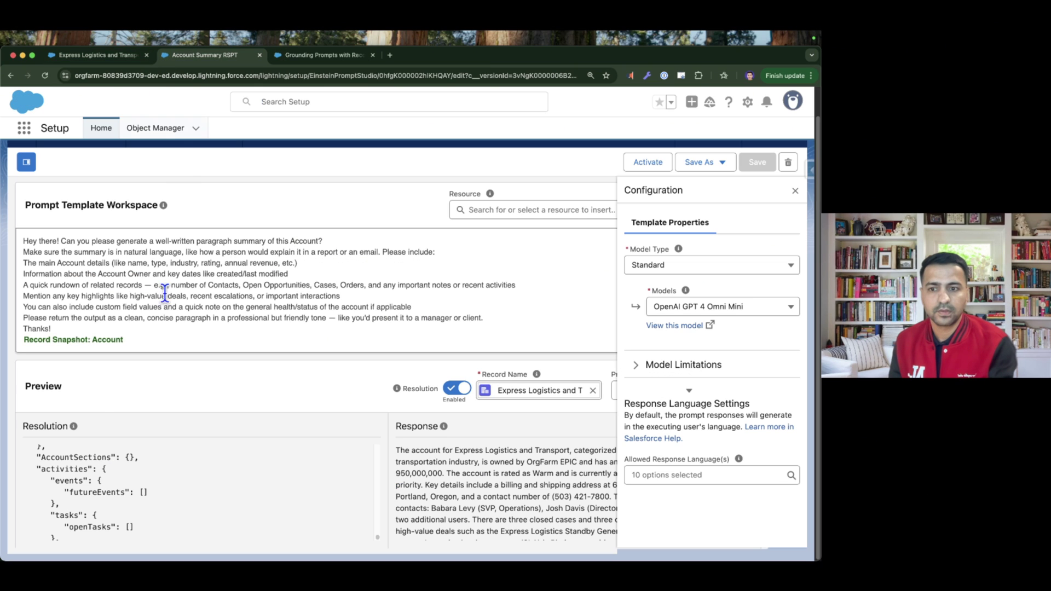
scroll(60, 476, down, 2)
scroll(72, 462, up, 1)
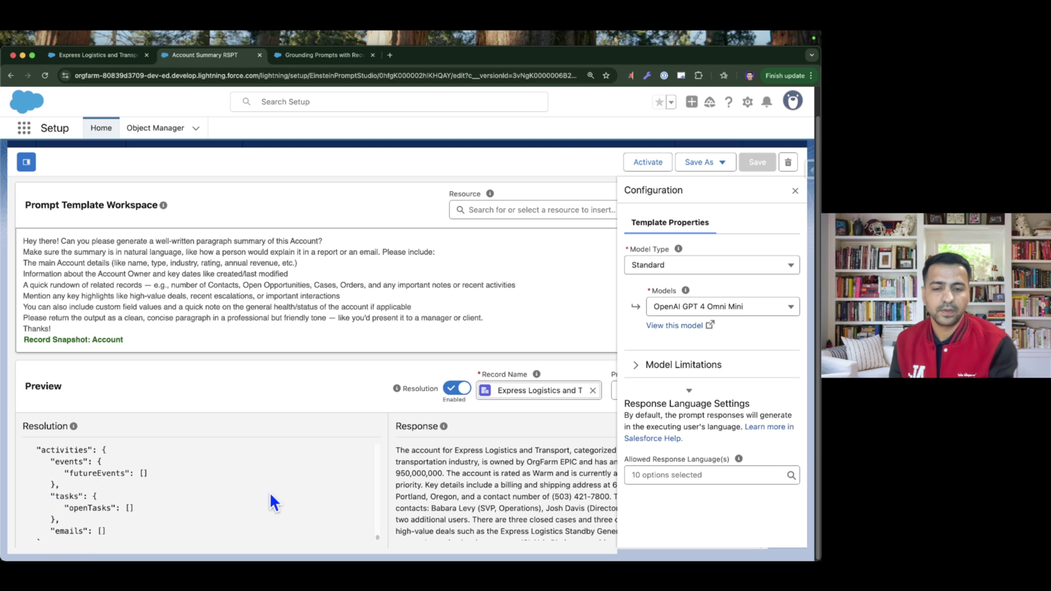
click(795, 192)
drag(22, 383, 146, 465)
scroll(613, 469, down, 2)
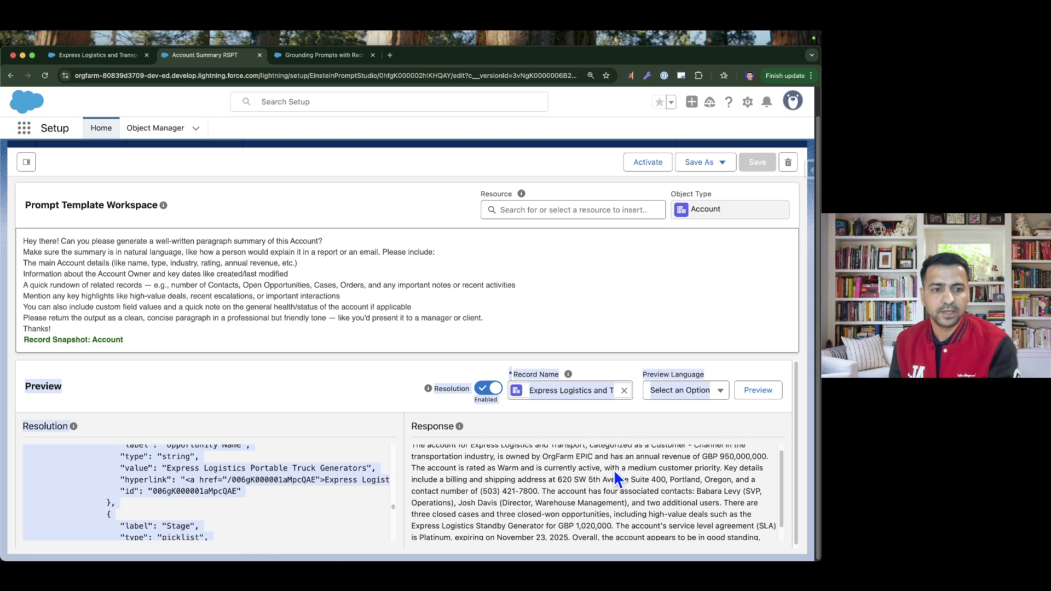
scroll(504, 498, up, 2)
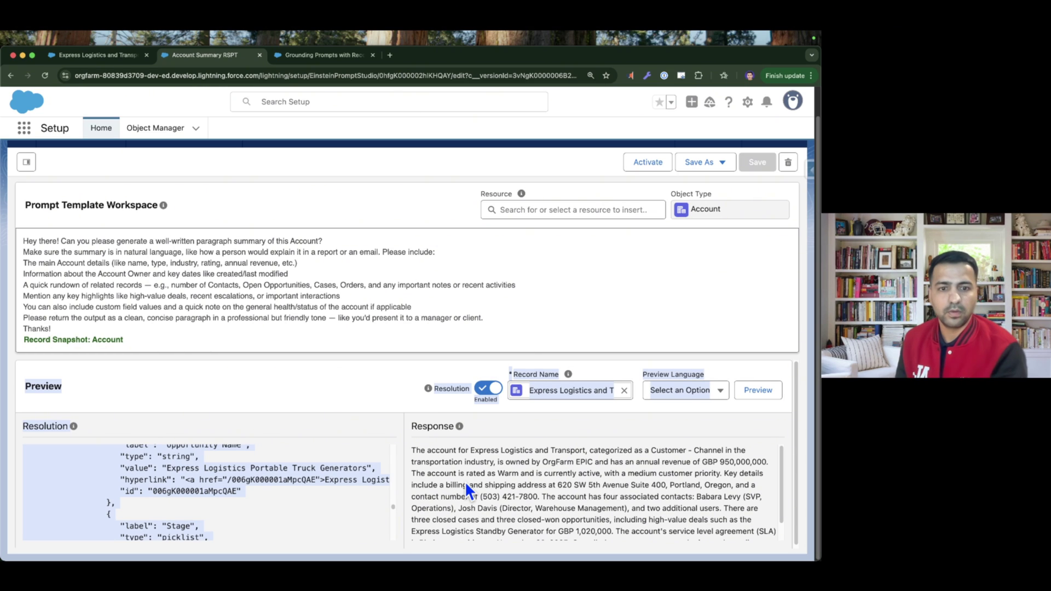
scroll(268, 278, up, 1)
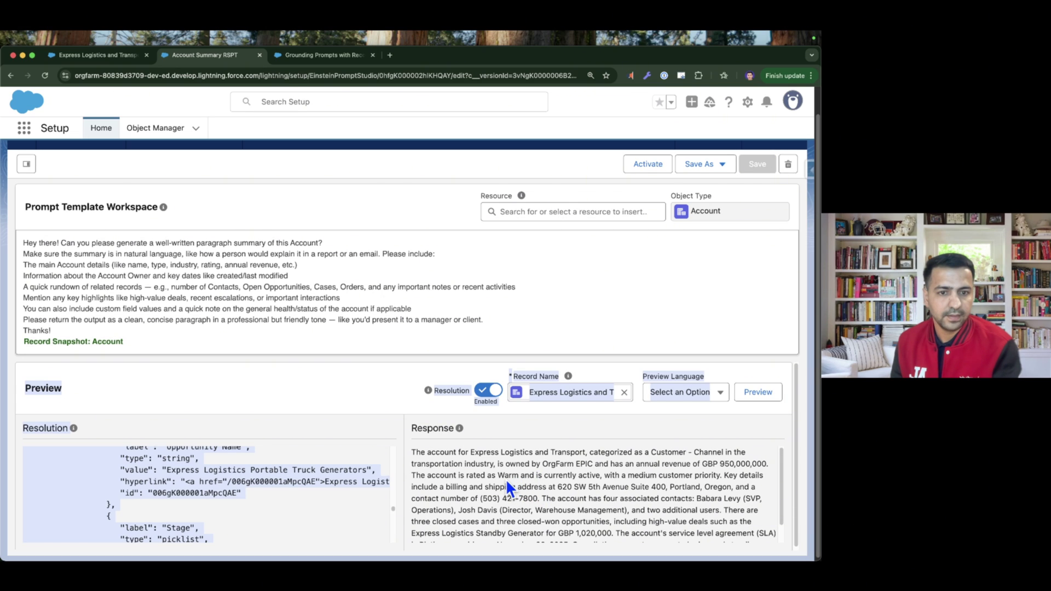
click(303, 273)
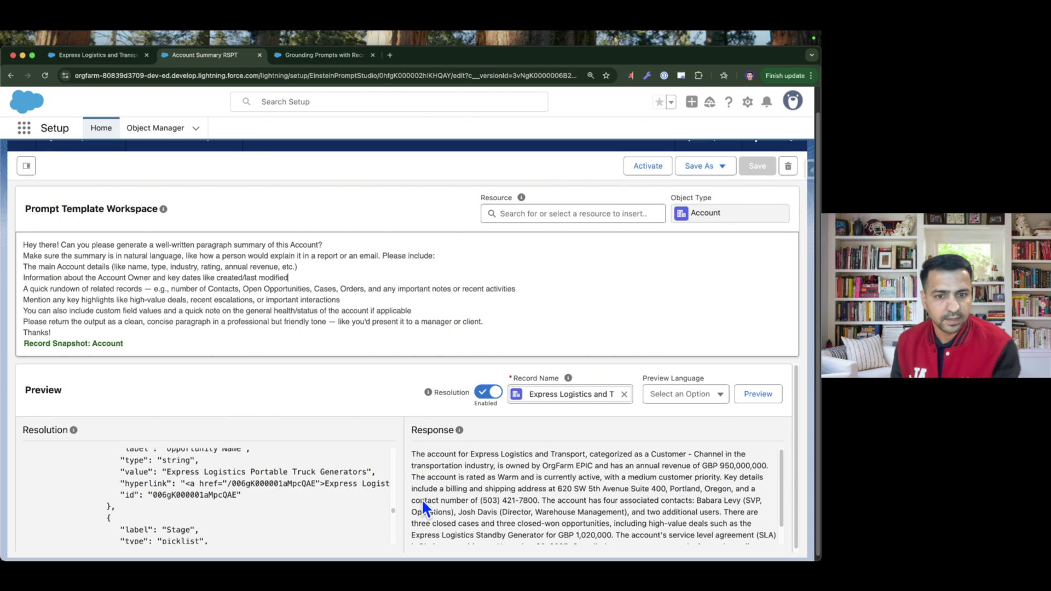
scroll(732, 489, down, 1)
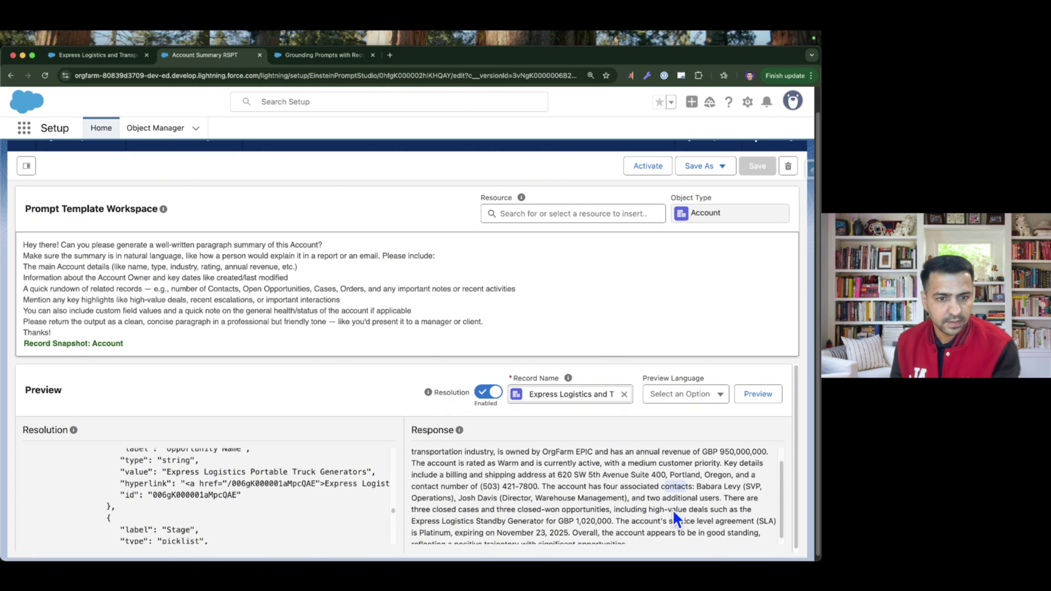
scroll(600, 515, down, 1)
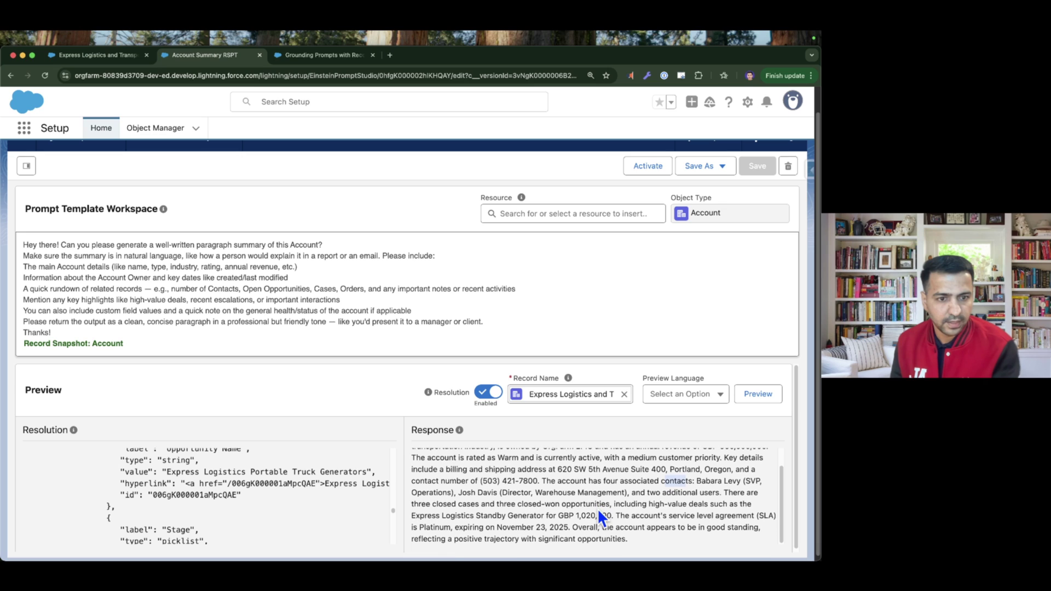
click(468, 511)
drag(466, 509, 579, 507)
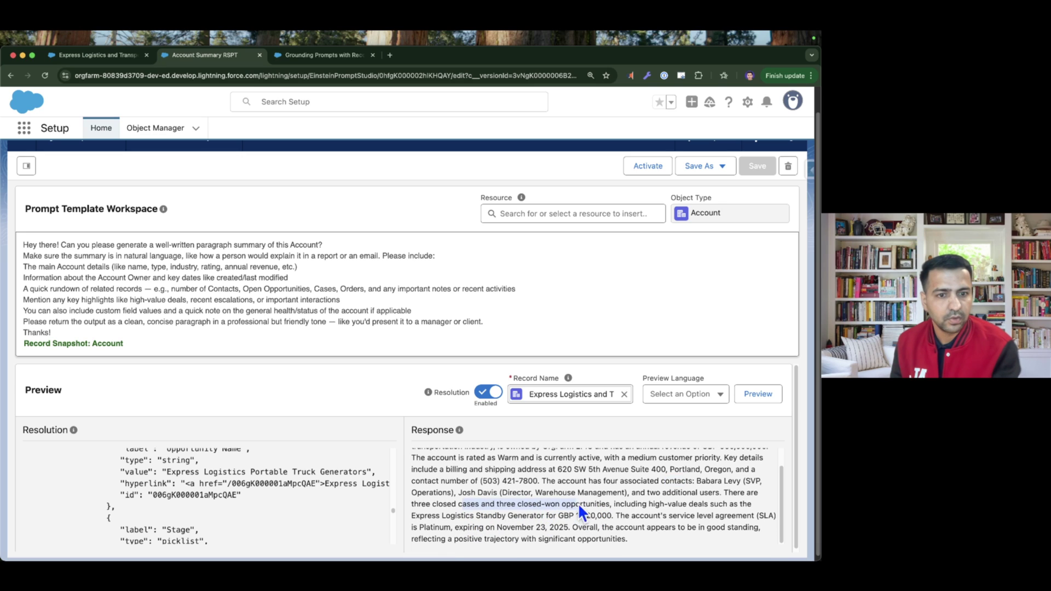
scroll(598, 505, down, 1)
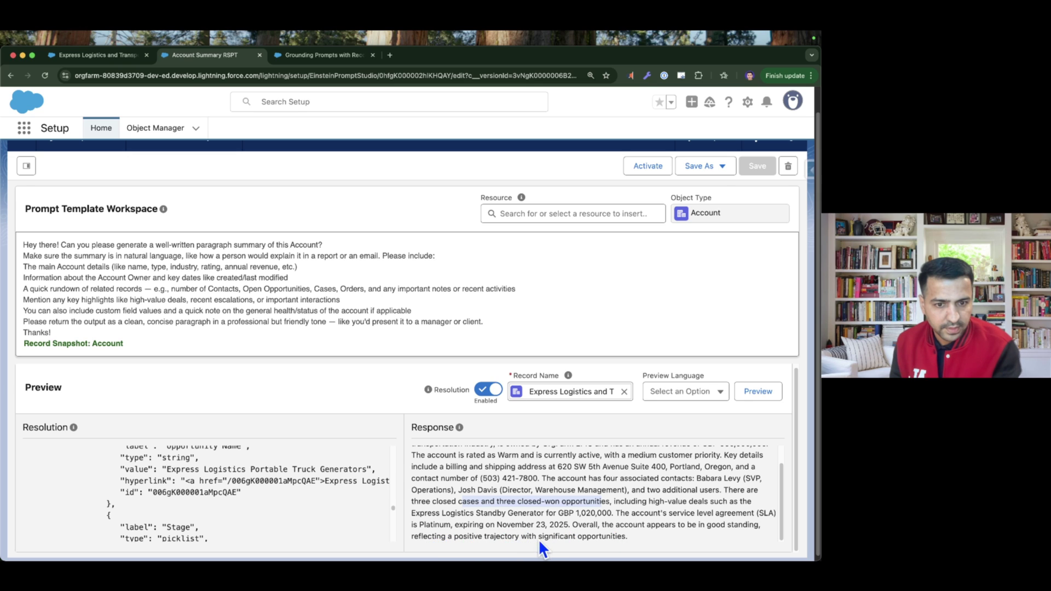
scroll(640, 525, down, 1)
scroll(637, 527, up, 5)
scroll(373, 390, down, 2)
scroll(538, 469, up, 2)
click(411, 287)
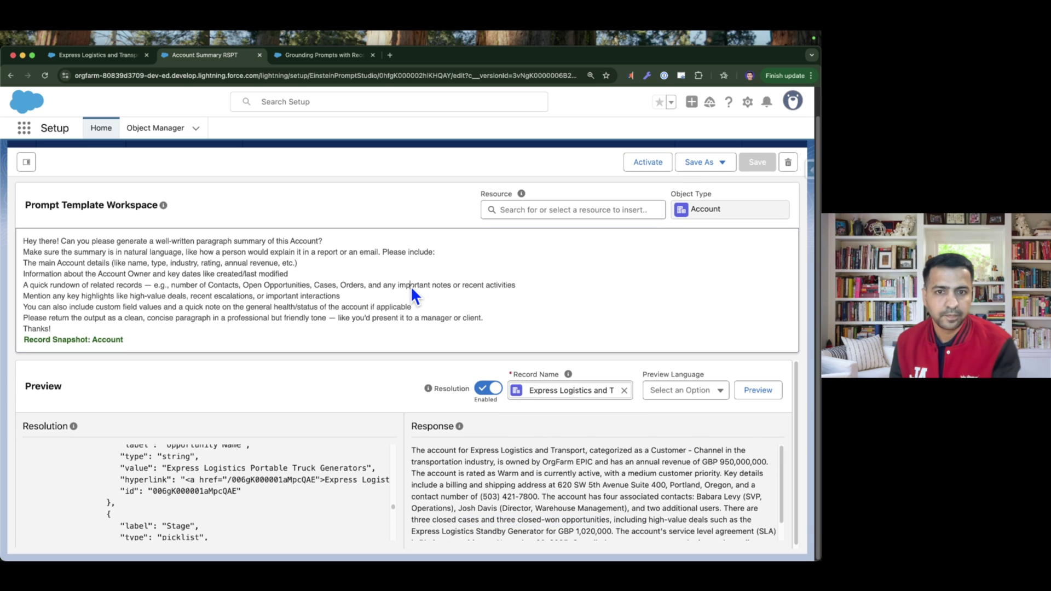